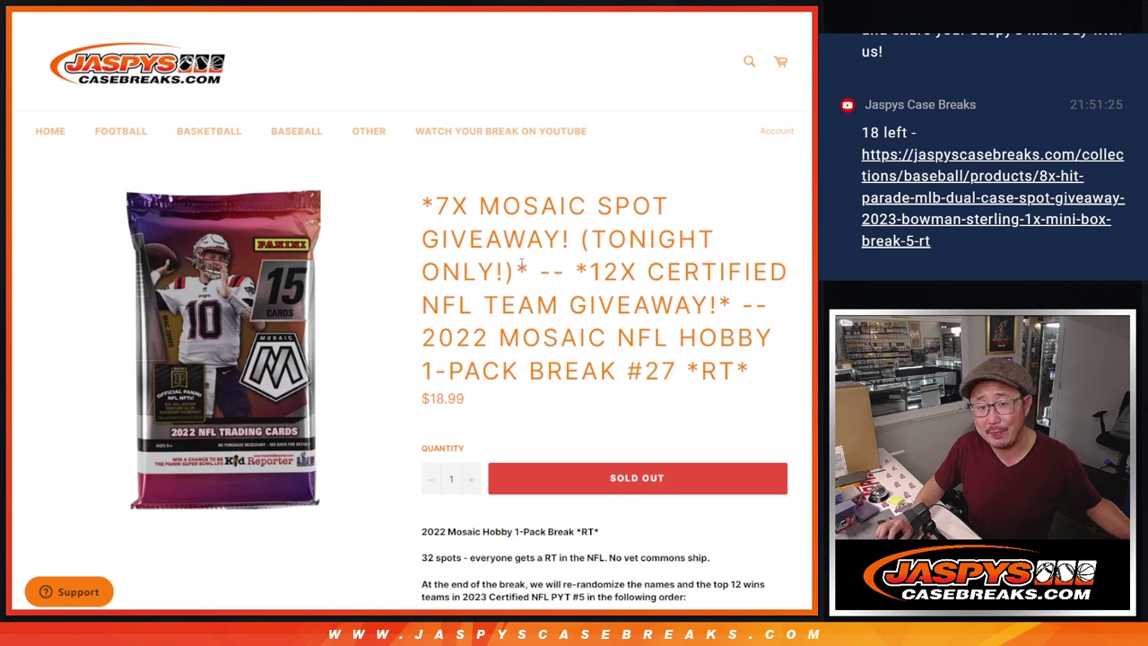
# - Review the 7X Mosaic Spot Giveaway break title, product image and team list
pyautogui.moveTo(542, 271); pyautogui.dragTo(410, 210)
pyautogui.click(223, 350)
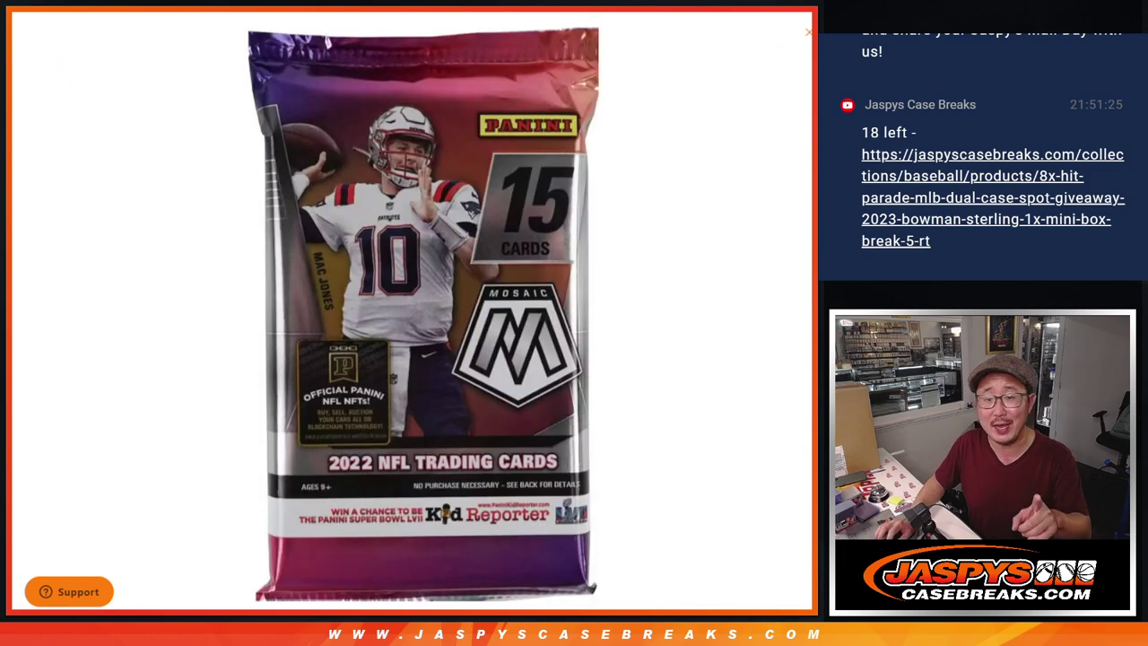
pyautogui.click(808, 34)
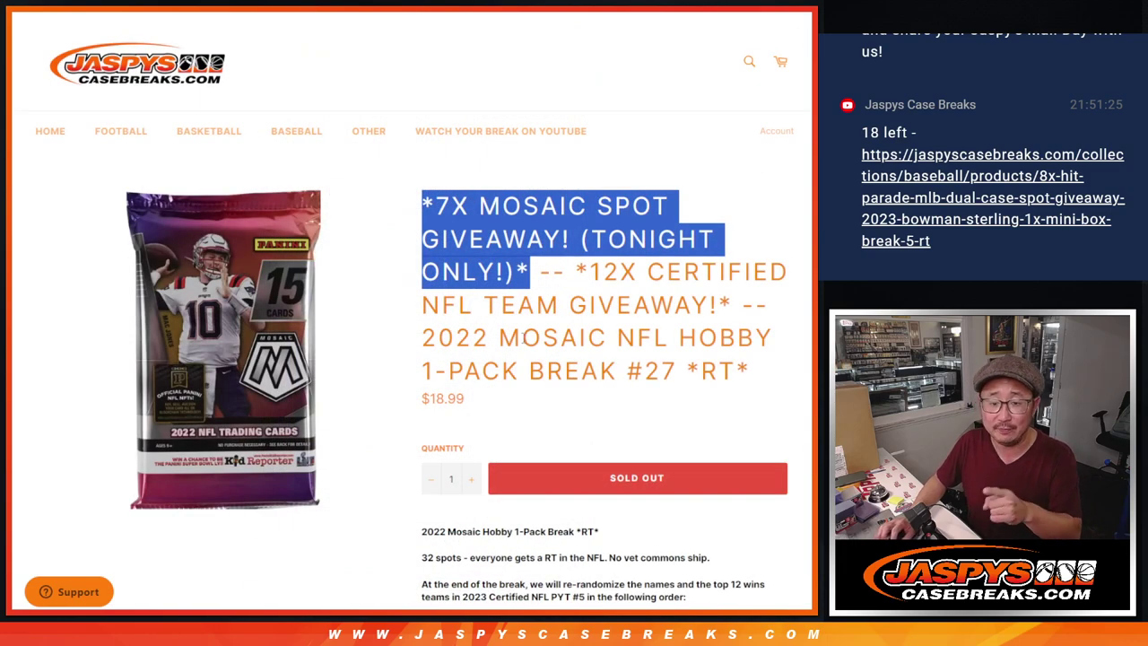
pyautogui.moveTo(456, 338); pyautogui.dragTo(761, 379)
pyautogui.moveTo(578, 271); pyautogui.dragTo(714, 305)
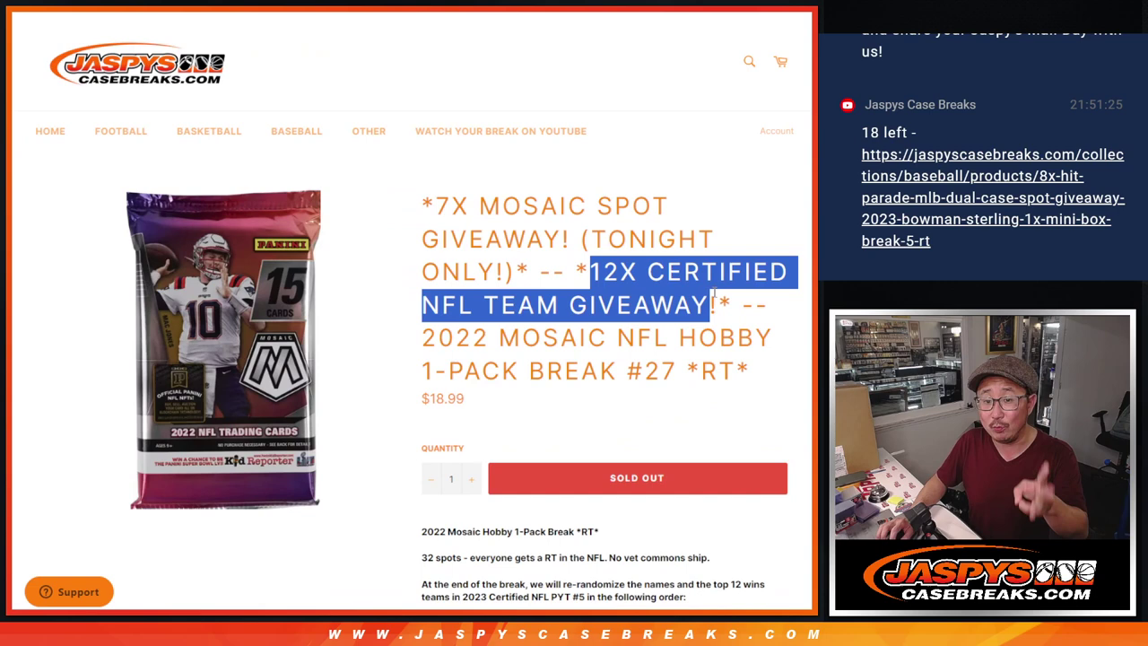
pyautogui.click(714, 305)
pyautogui.scroll(-2, 718, 384)
pyautogui.scroll(-3, 717, 384)
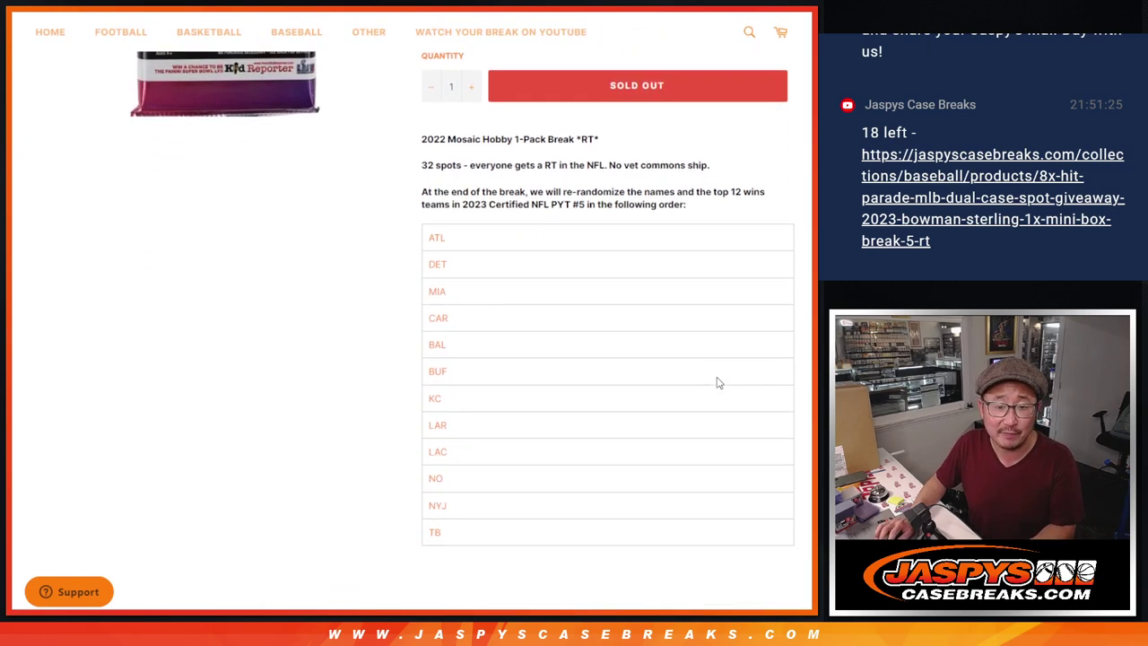
pyautogui.moveTo(425, 164); pyautogui.dragTo(482, 462)
pyautogui.click(481, 469)
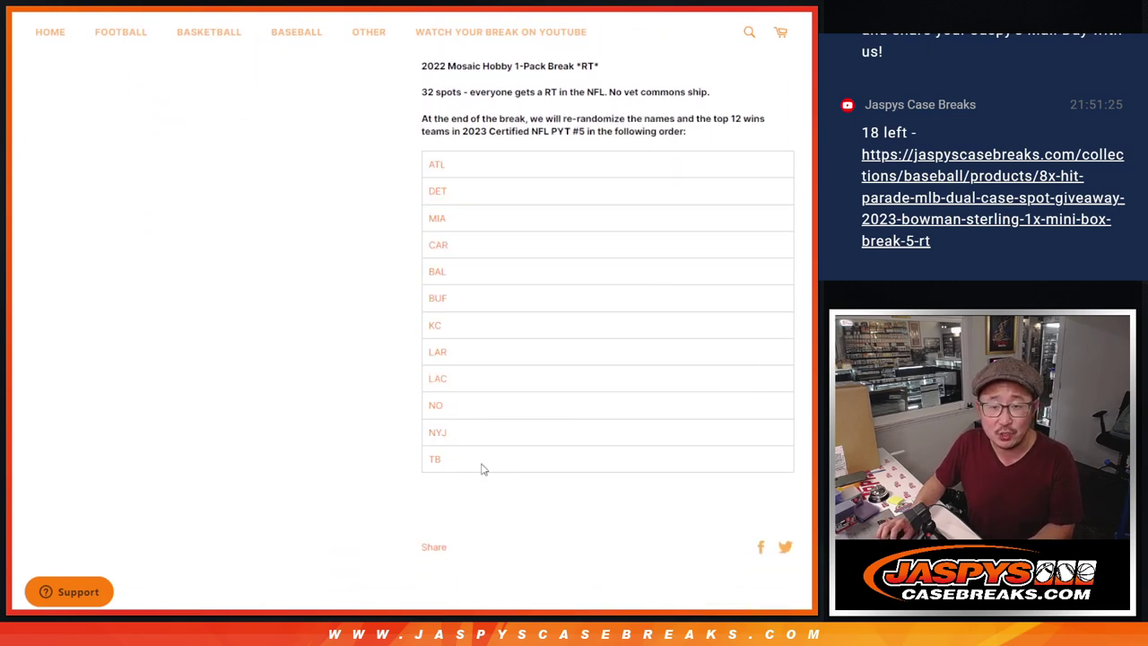
pyautogui.scroll(5, 602, 439)
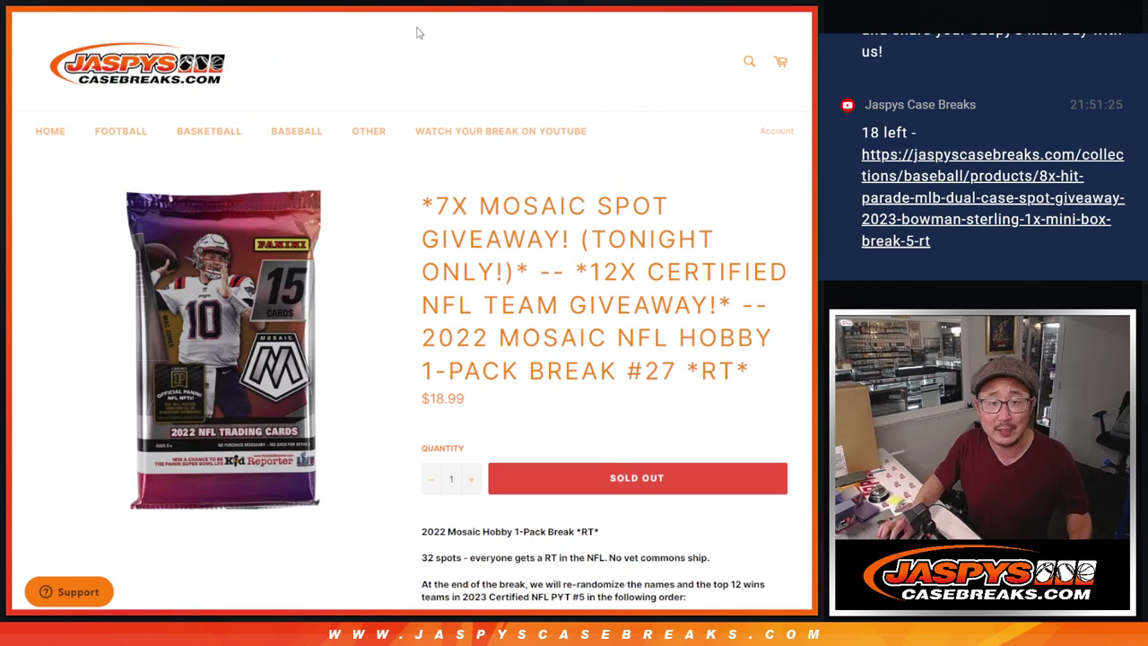
# - Select the 25 entrant names in A1:A25 of the spreadsheet and copy them
pyautogui.hotkey('ctrl', 'Tab')
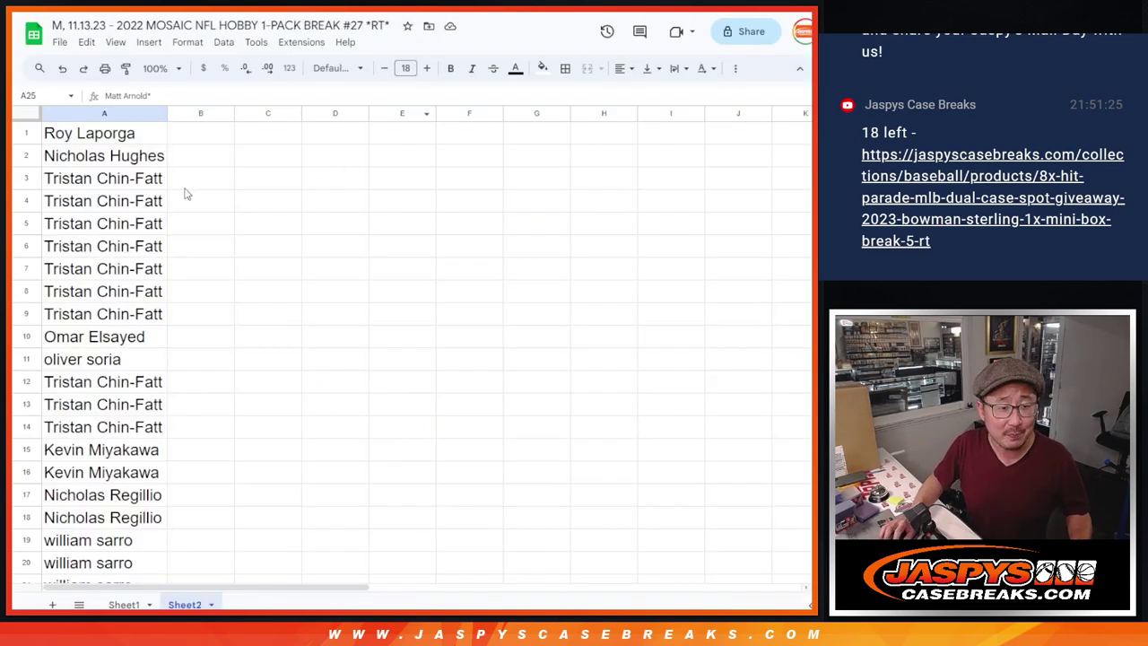
pyautogui.hotkey('ctrl', 'Home')
pyautogui.scroll(-3, 189, 296)
pyautogui.keyDown('shift'); pyautogui.click(130, 445); pyautogui.keyUp('shift')
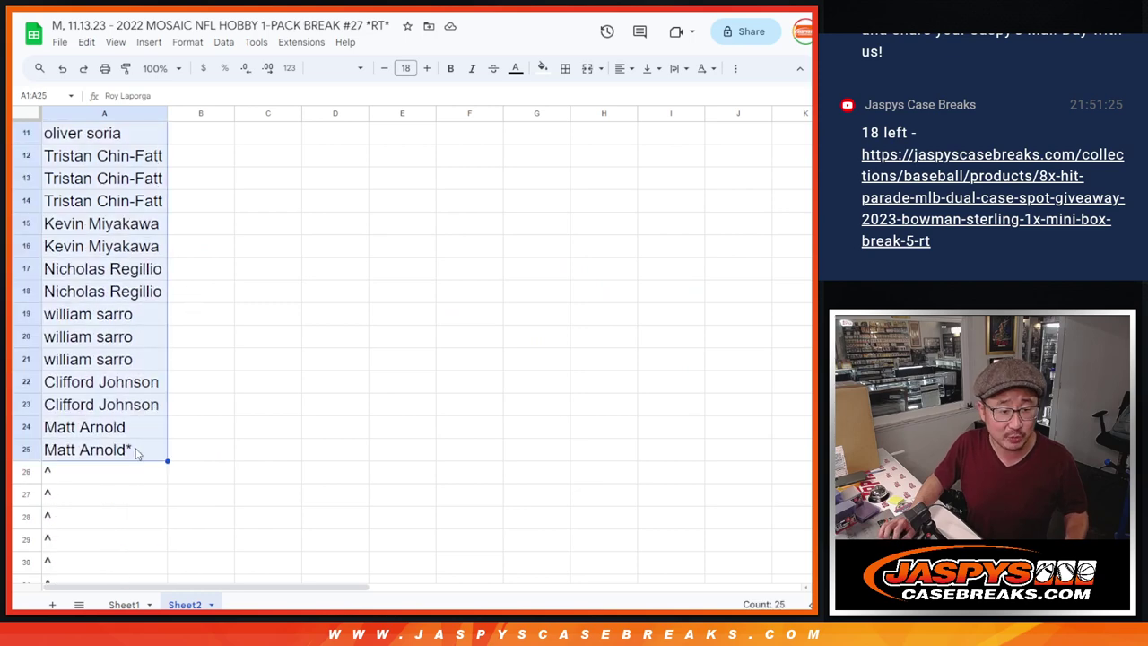
pyautogui.scroll(3, 277, 409)
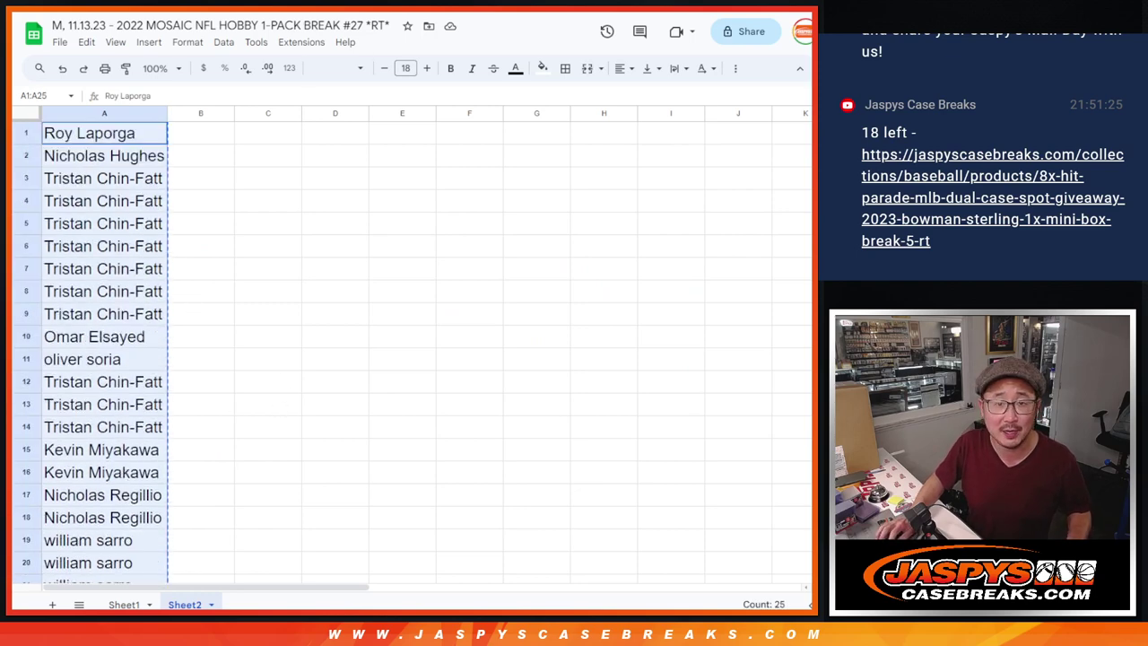
pyautogui.hotkey('ctrl', 'Tab')
pyautogui.hotkey('ctrl', 'Tab')
# - Paste the names into the List Randomizer and roll two dice in the Dice Roller
pyautogui.click(248, 500)
pyautogui.hotkey('ctrl', 'v')
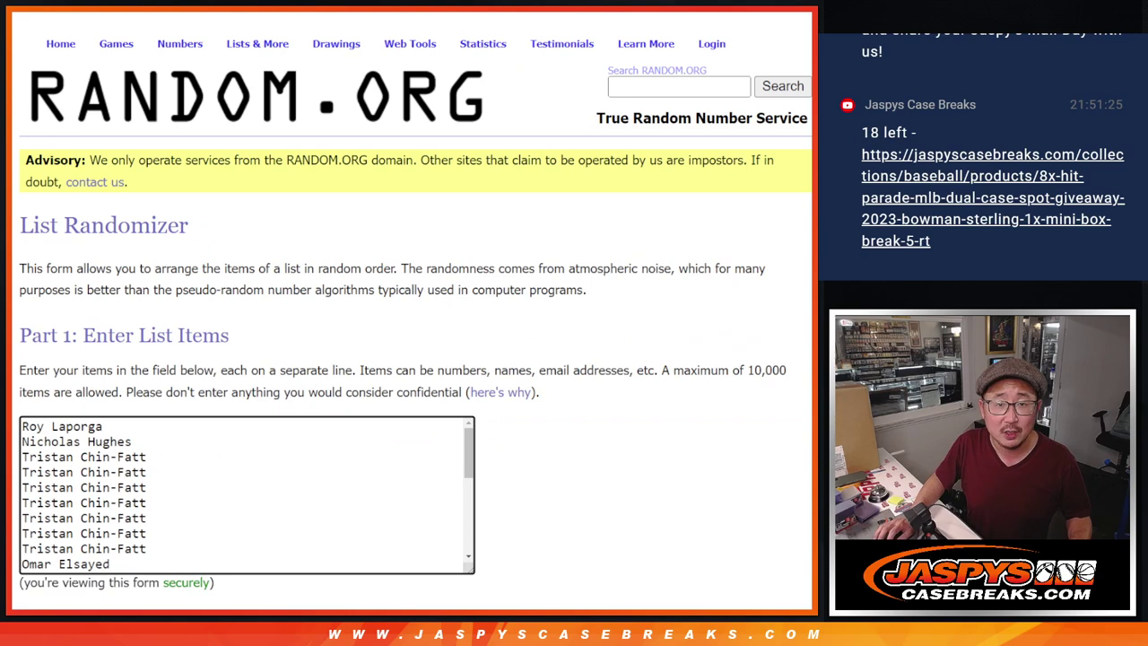
pyautogui.hotkey('ctrl', 'shift', 'Tab')
pyautogui.click(38, 362)
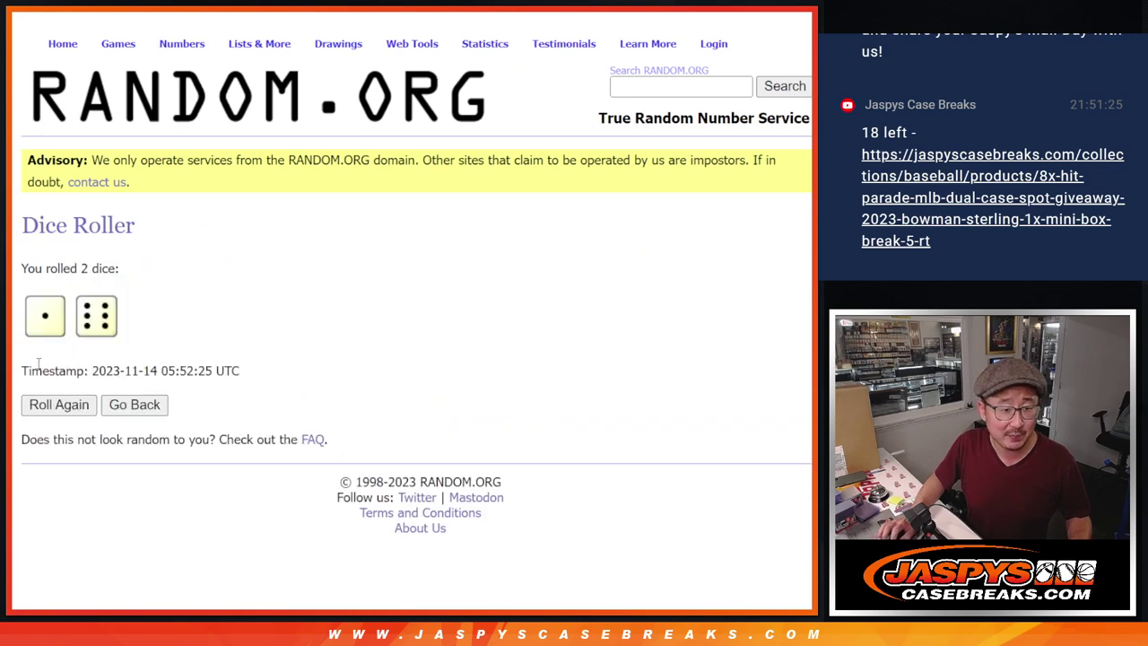
# - Shuffle the 25-name list seven times in the List Randomizer
pyautogui.hotkey('ctrl', 'Tab')
pyautogui.scroll(-3, 102, 437)
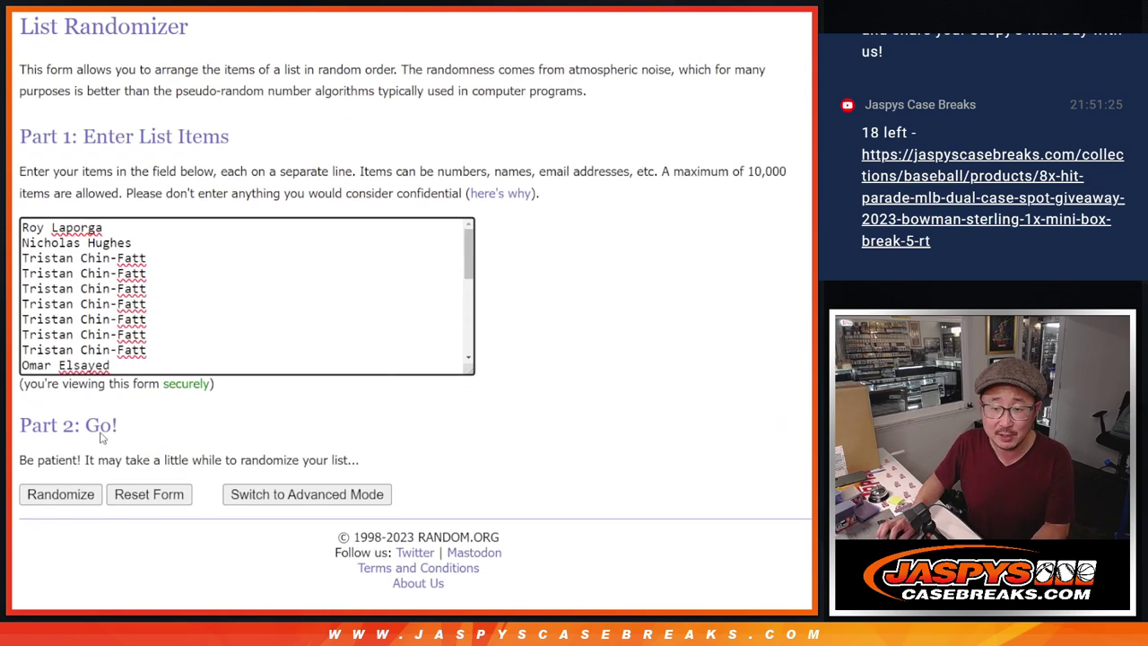
pyautogui.click(37, 498)
pyautogui.scroll(-5, 38, 499)
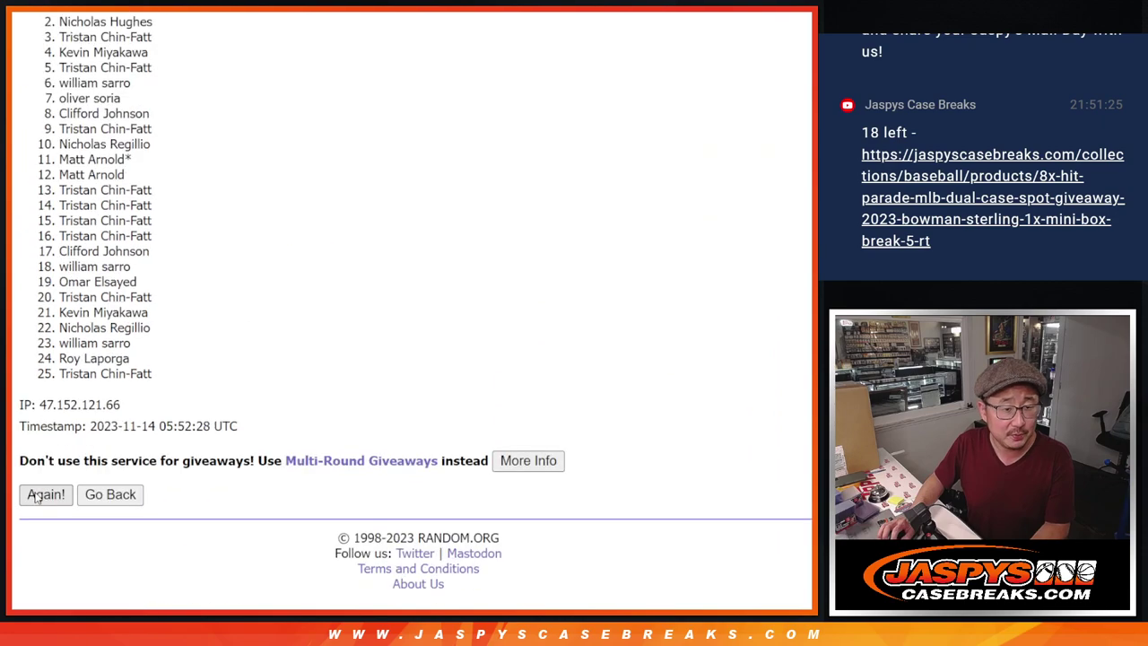
pyautogui.click(38, 499)
pyautogui.scroll(-2, 36, 498)
pyautogui.click(36, 498)
pyautogui.click(36, 498)
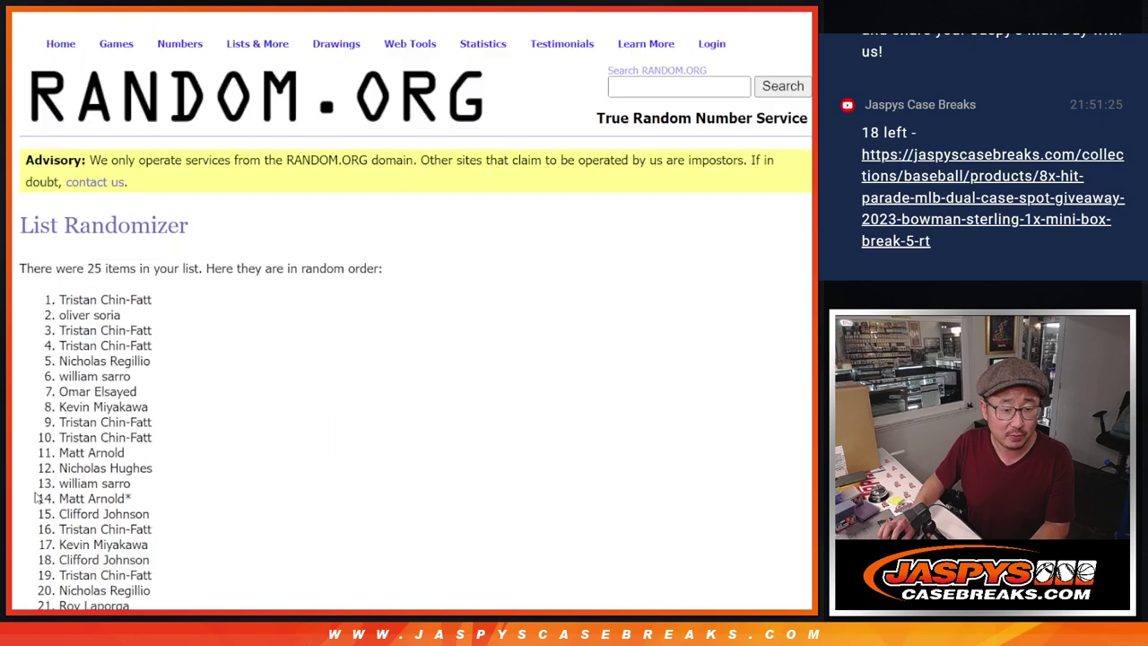
pyautogui.scroll(-5, 36, 498)
pyautogui.click(36, 498)
pyautogui.click(36, 498)
pyautogui.scroll(-5, 35, 498)
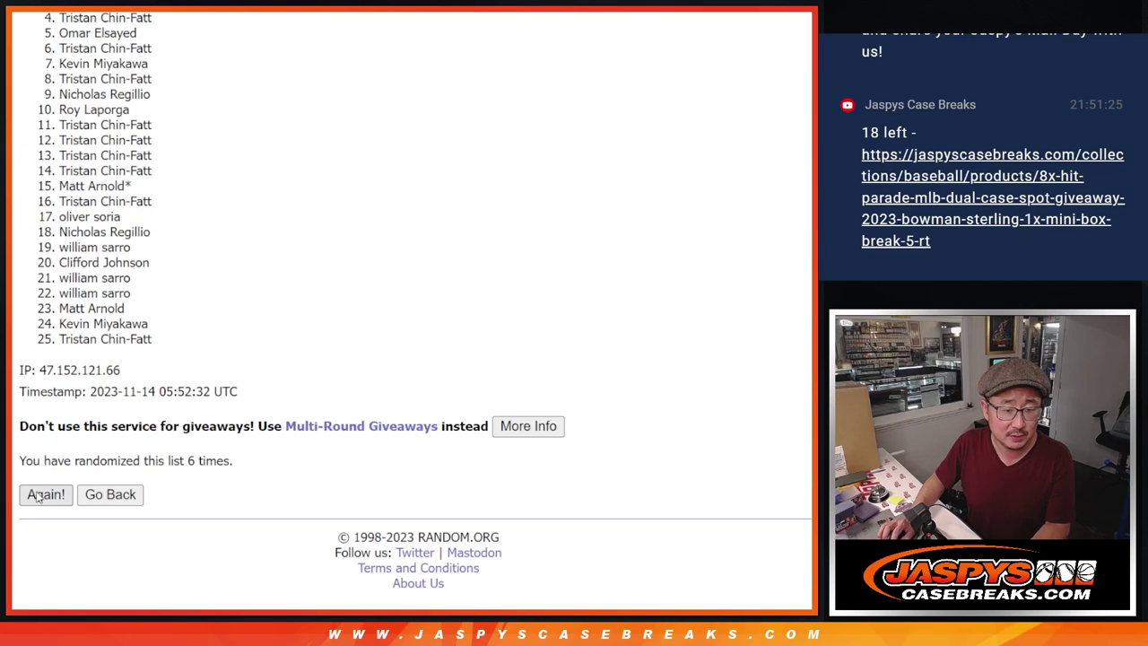
pyautogui.click(36, 498)
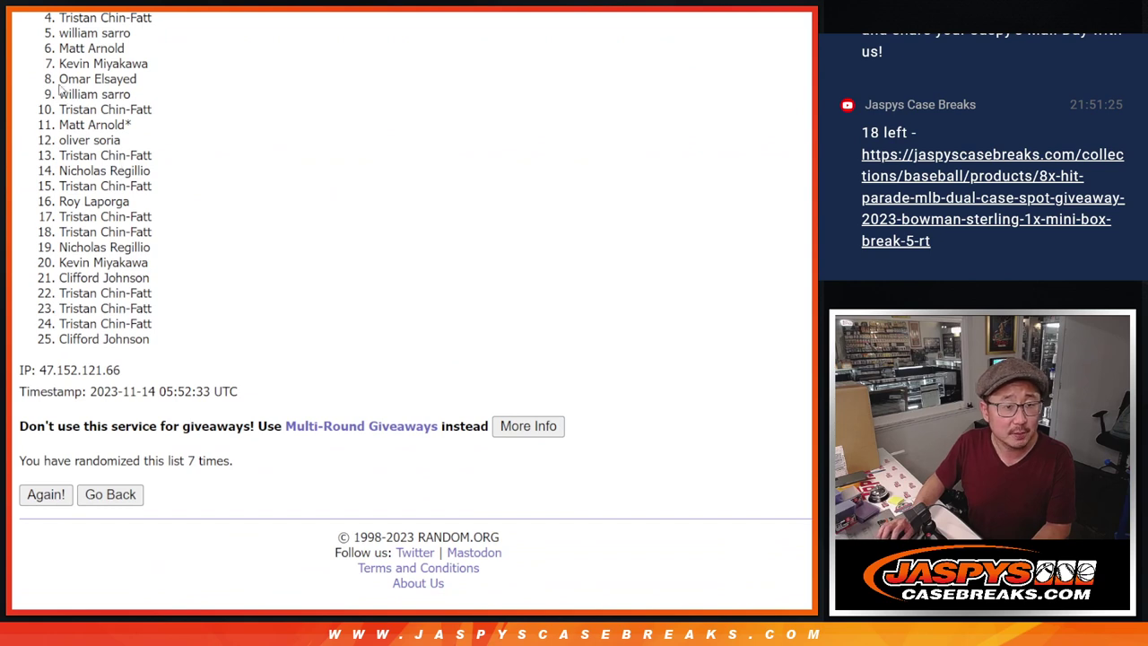
# - Highlight the top seven names of the shuffled list
pyautogui.moveTo(59, 90); pyautogui.dragTo(194, 337)
pyautogui.scroll(2, 291, 325)
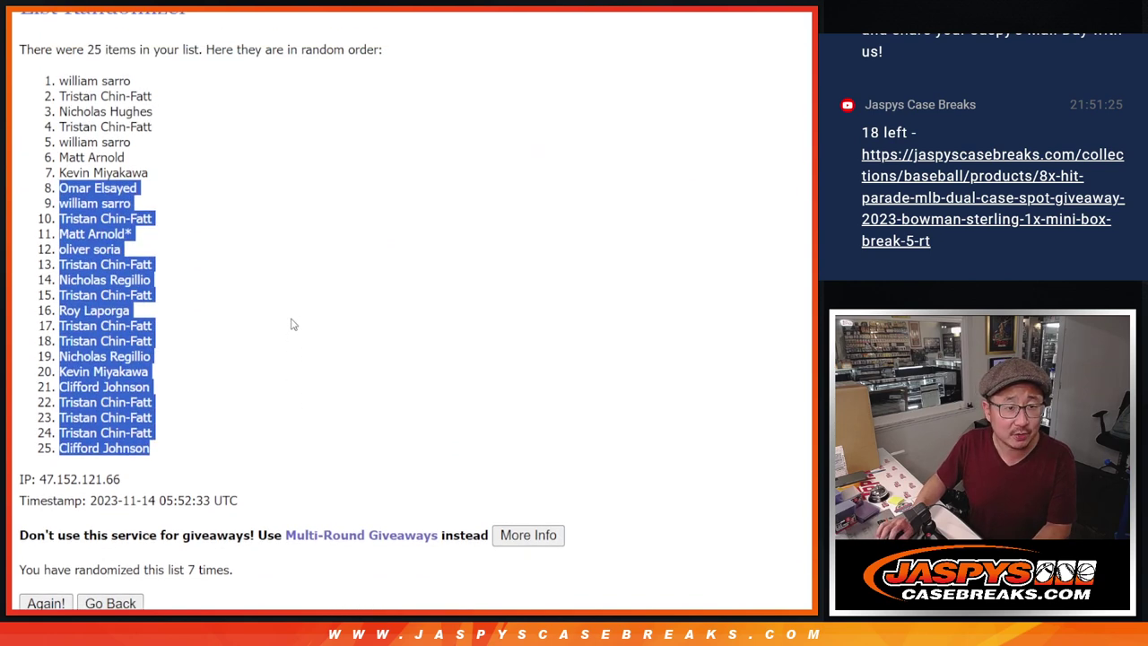
pyautogui.scroll(1, 291, 325)
pyautogui.moveTo(56, 101); pyautogui.dragTo(140, 185)
pyautogui.hotkey('ctrl', 'c')
pyautogui.scroll(-1, 315, 240)
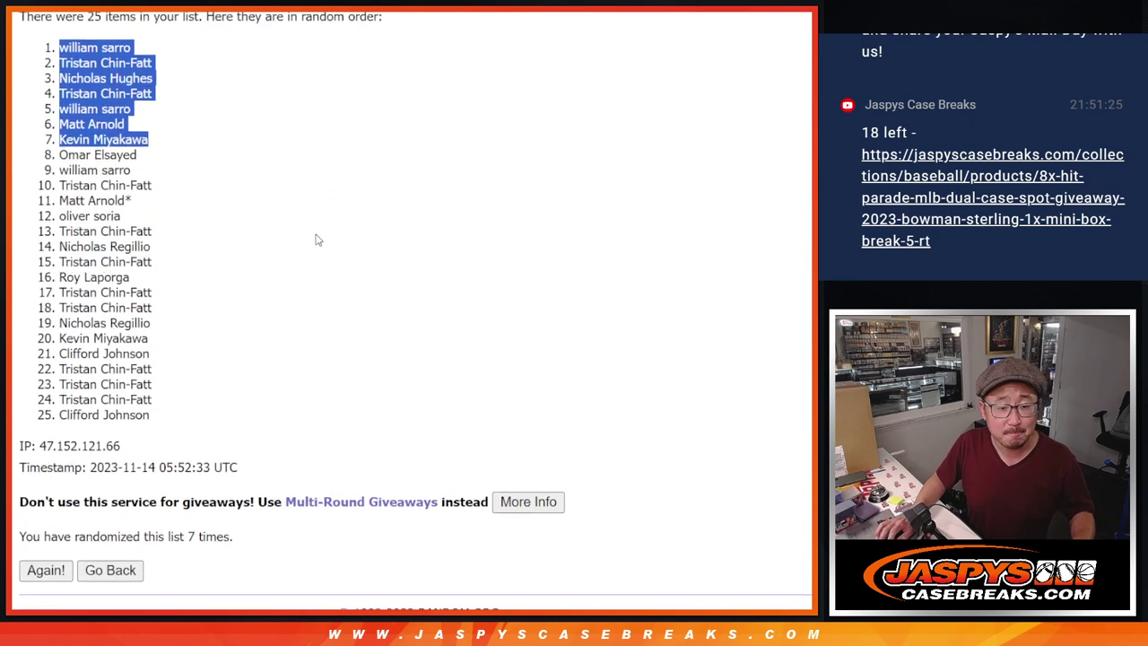
pyautogui.scroll(1, 366, 152)
# - Paste the seven top names starting at row 26 and set them to font size 12
pyautogui.hotkey('ctrl', 'Tab')
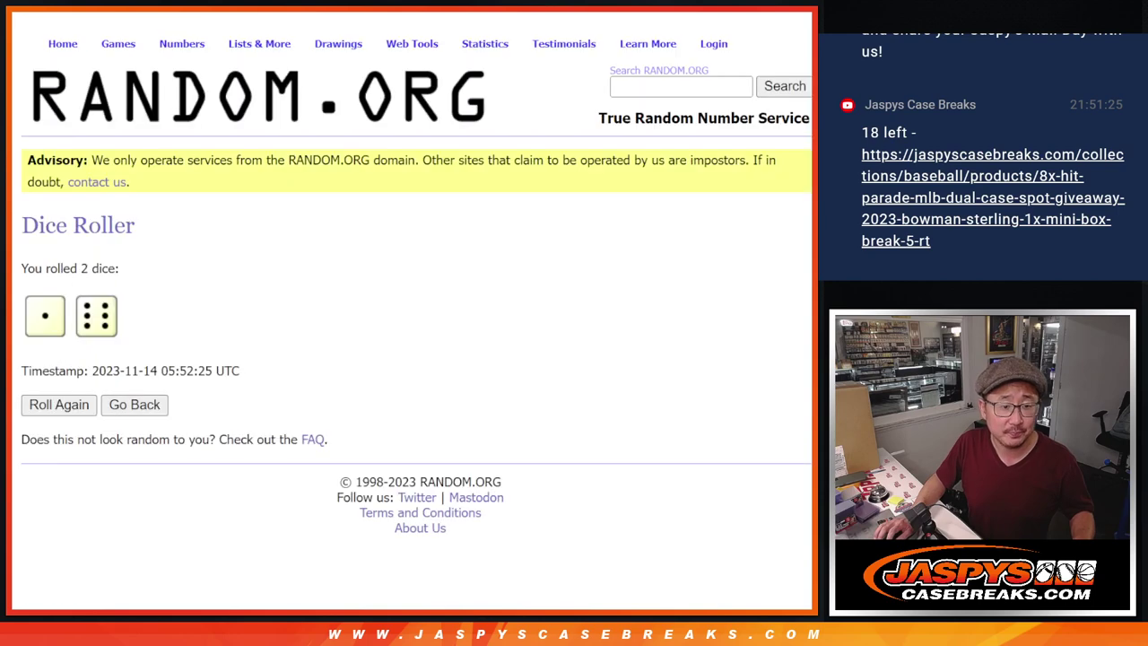
pyautogui.hotkey('ctrl', 'Tab')
pyautogui.scroll(-5, 223, 364)
pyautogui.click(89, 291)
pyautogui.hotkey('ctrl', 'v')
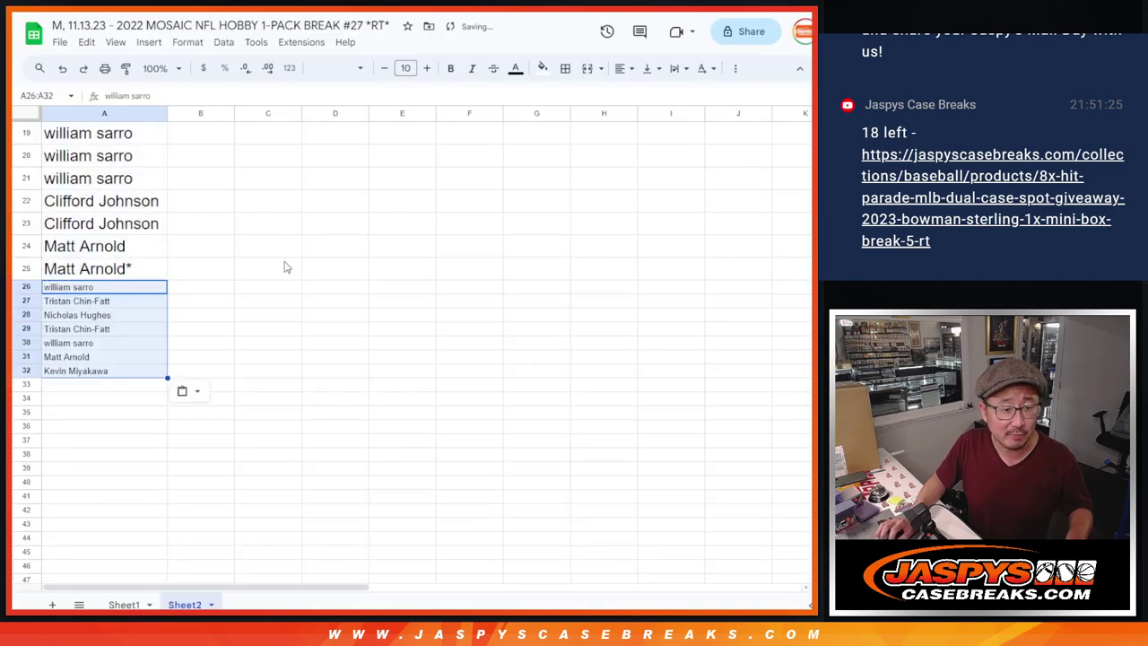
pyautogui.click(406, 69)
pyautogui.click(406, 220)
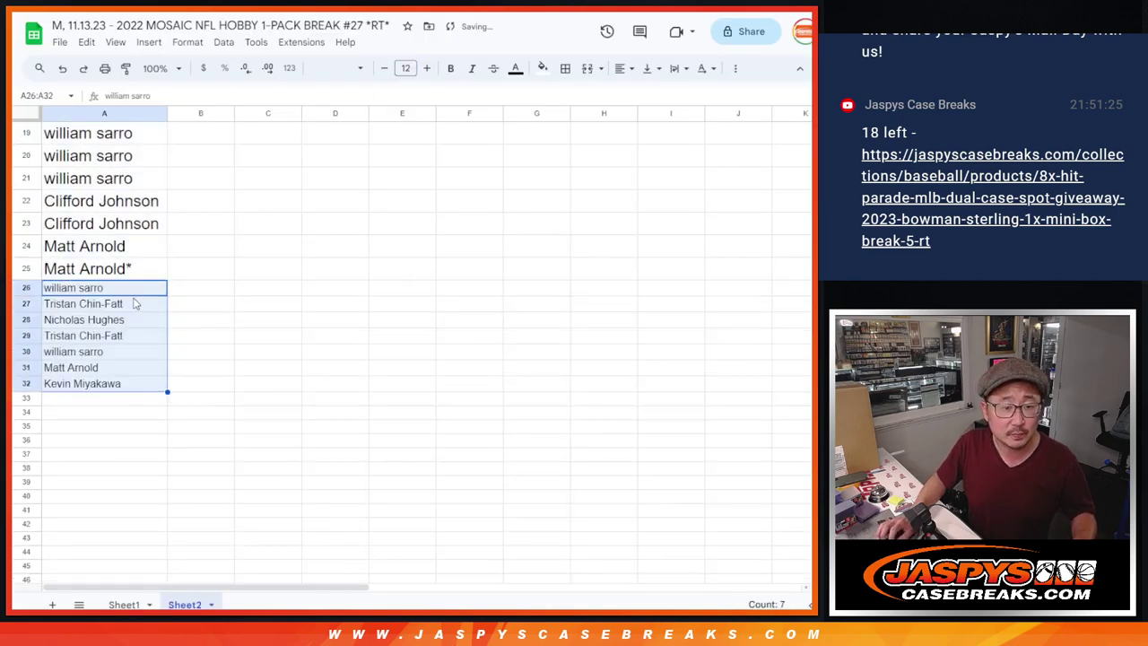
# - Mark the pasted names from A26 downward with a ^ character
pyautogui.click(115, 289)
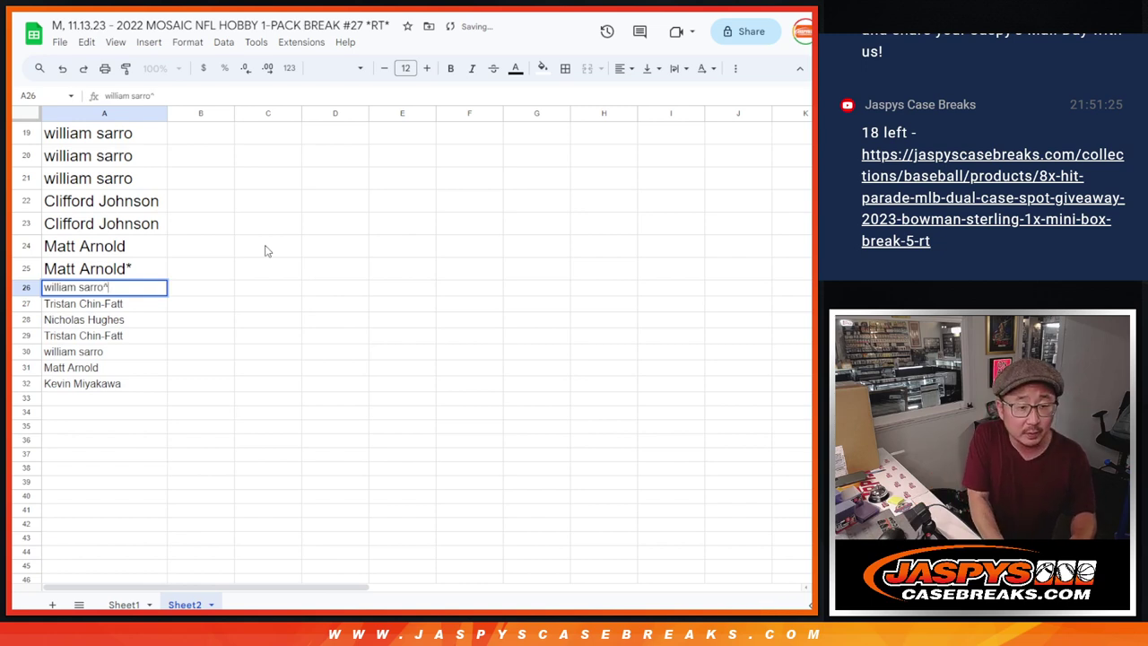
pyautogui.press('Return')
pyautogui.write('^')
pyautogui.press('Return')
pyautogui.press('Return')
pyautogui.write('^')
pyautogui.press('Return')
pyautogui.press('Return')
pyautogui.write('^')
pyautogui.press('Return')
pyautogui.press('Return')
pyautogui.write('^')
pyautogui.press('Return')
pyautogui.press('Return')
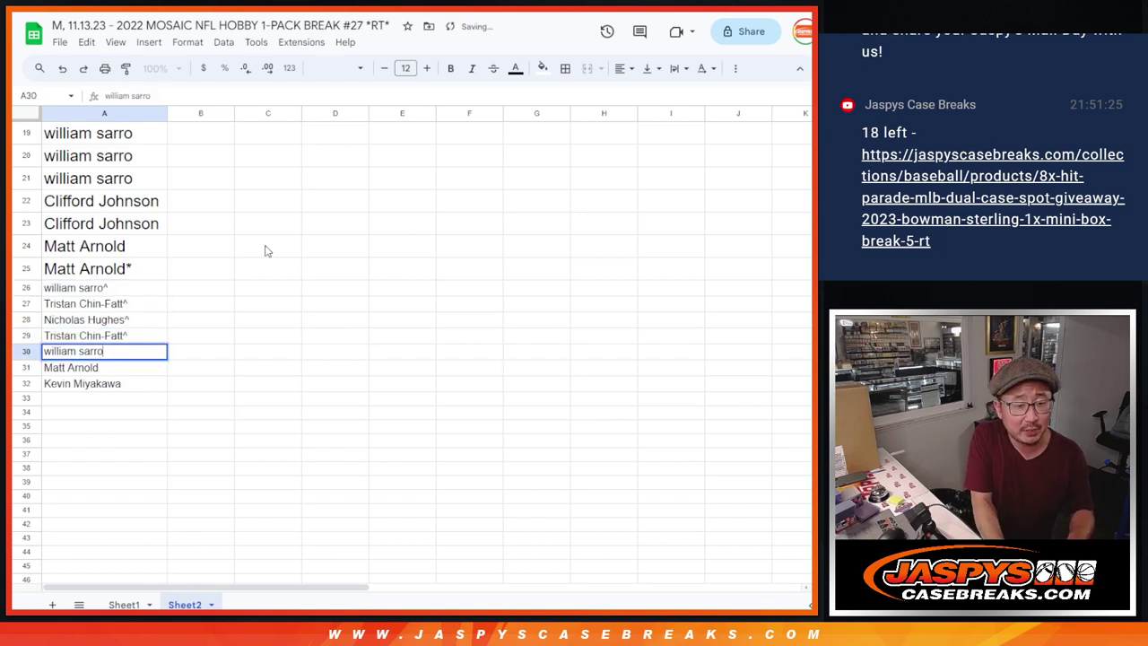
pyautogui.write('^')
pyautogui.press('Return')
pyautogui.press('Return')
pyautogui.write('^')
pyautogui.press('Return')
pyautogui.press('Return')
pyautogui.write('^')
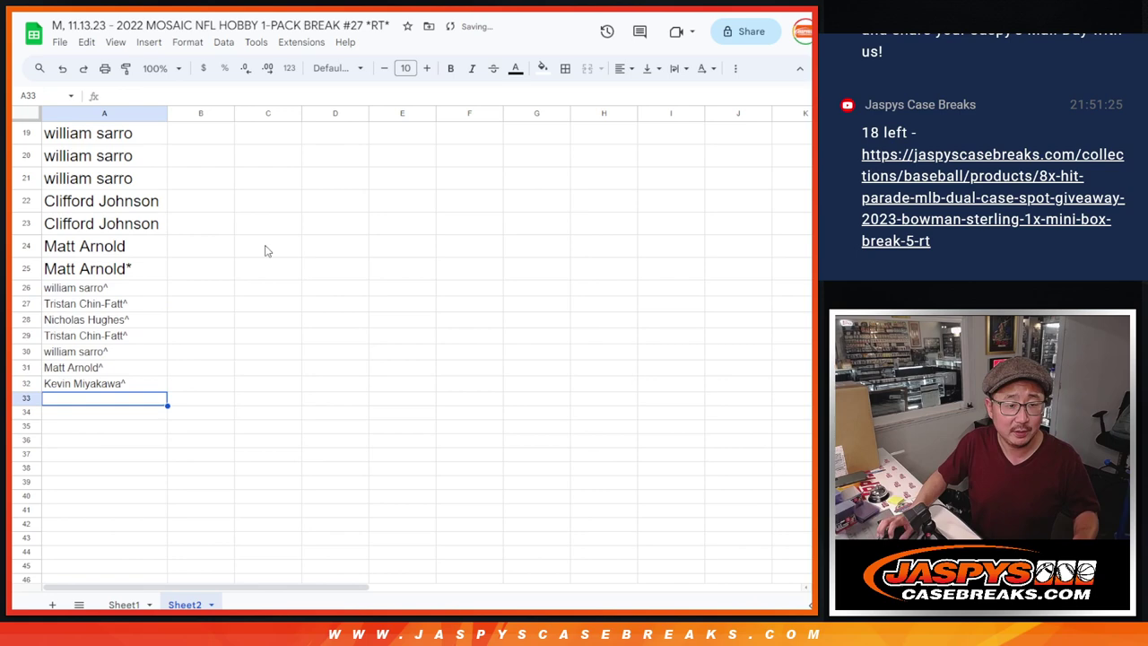
# - Select all 32 entrant names in A1:A32 and switch to Sheet1
pyautogui.click(145, 383)
pyautogui.scroll(5, 191, 361)
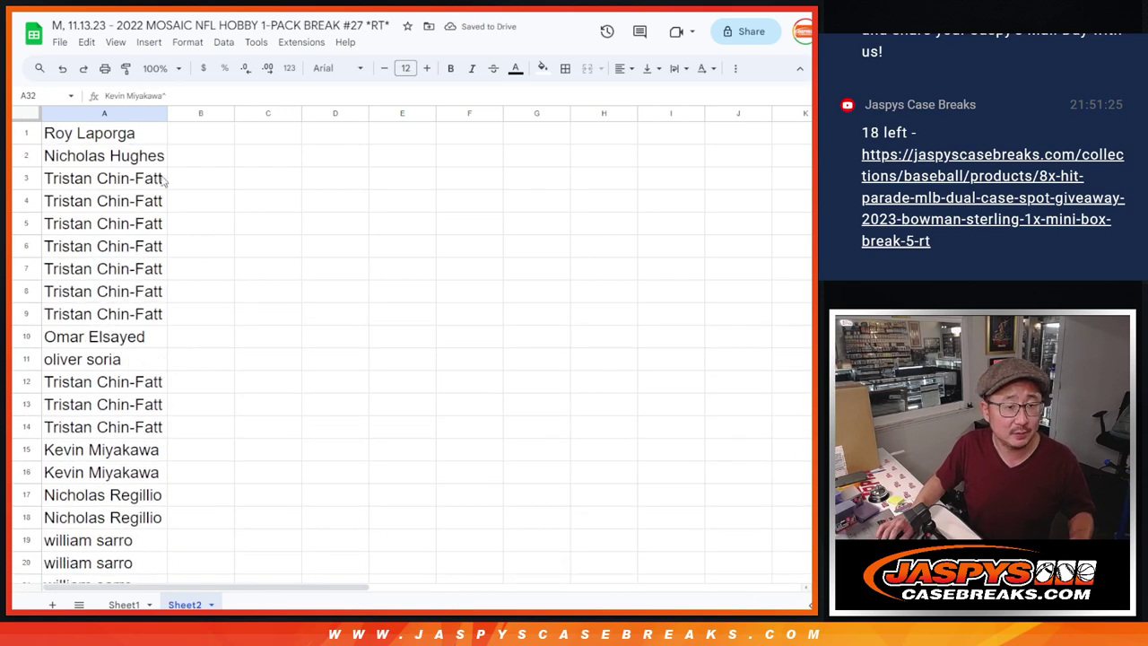
pyautogui.keyDown('shift'); pyautogui.click(141, 134); pyautogui.keyUp('shift')
pyautogui.click(123, 604)
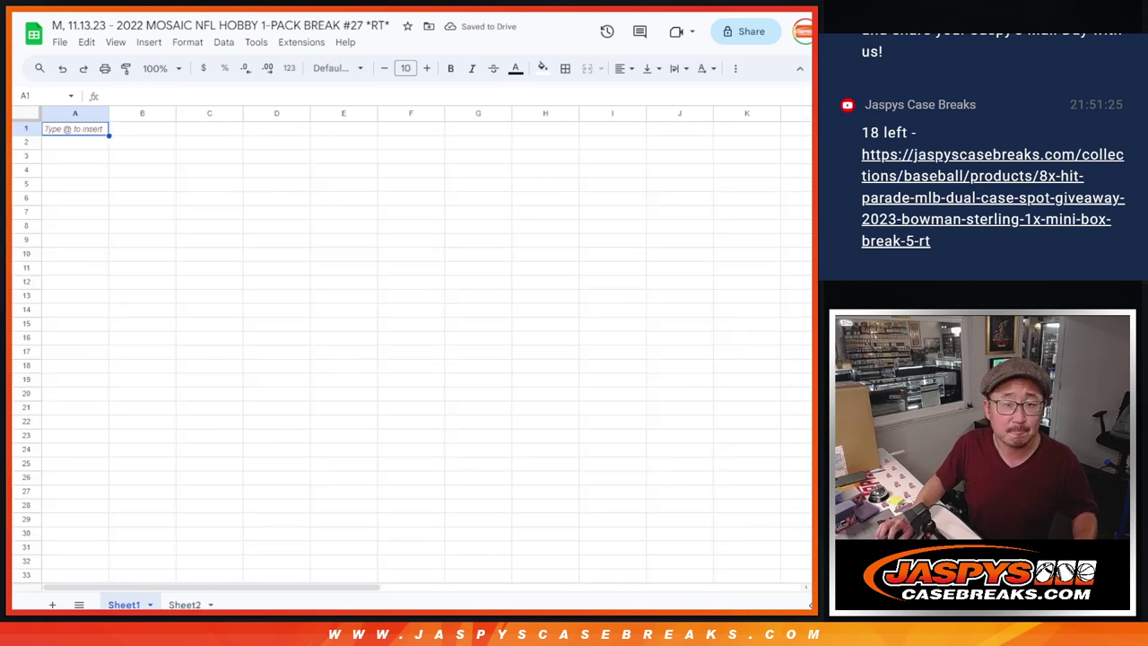
# - Refresh the List Randomizer, paste the 32 entrant names, and roll two dice
pyautogui.hotkey('ctrl', 'Tab')
pyautogui.scroll(4, 340, 374)
pyautogui.press('F5')
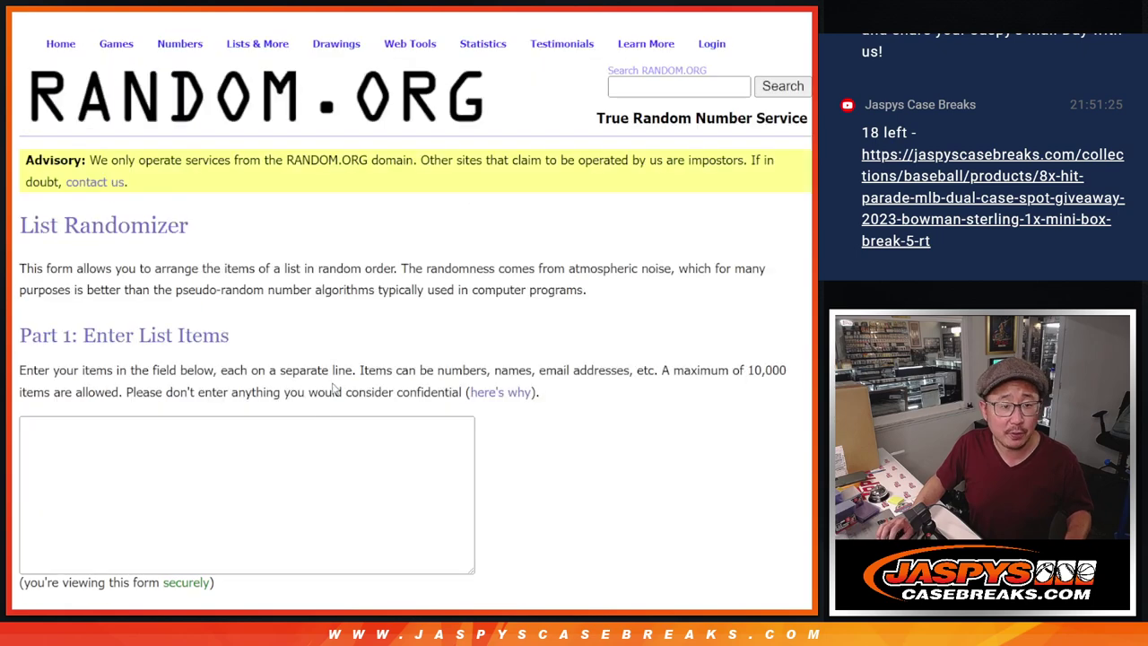
pyautogui.click(302, 421)
pyautogui.hotkey('ctrl', 'v')
pyautogui.hotkey('ctrl', 'Tab')
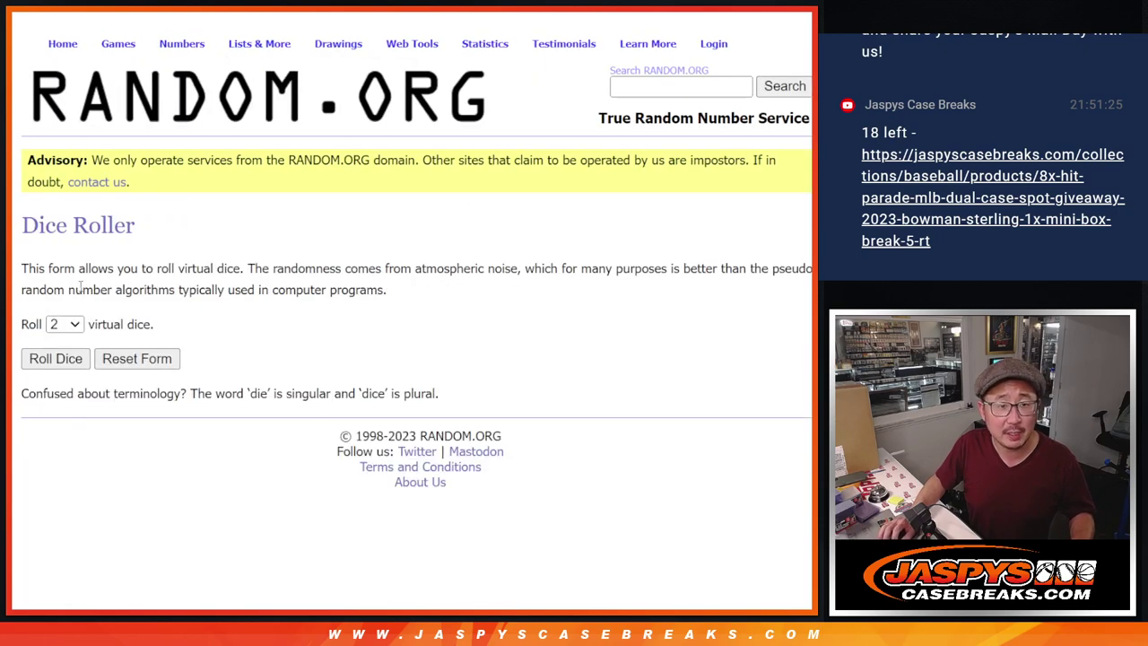
pyautogui.click(47, 358)
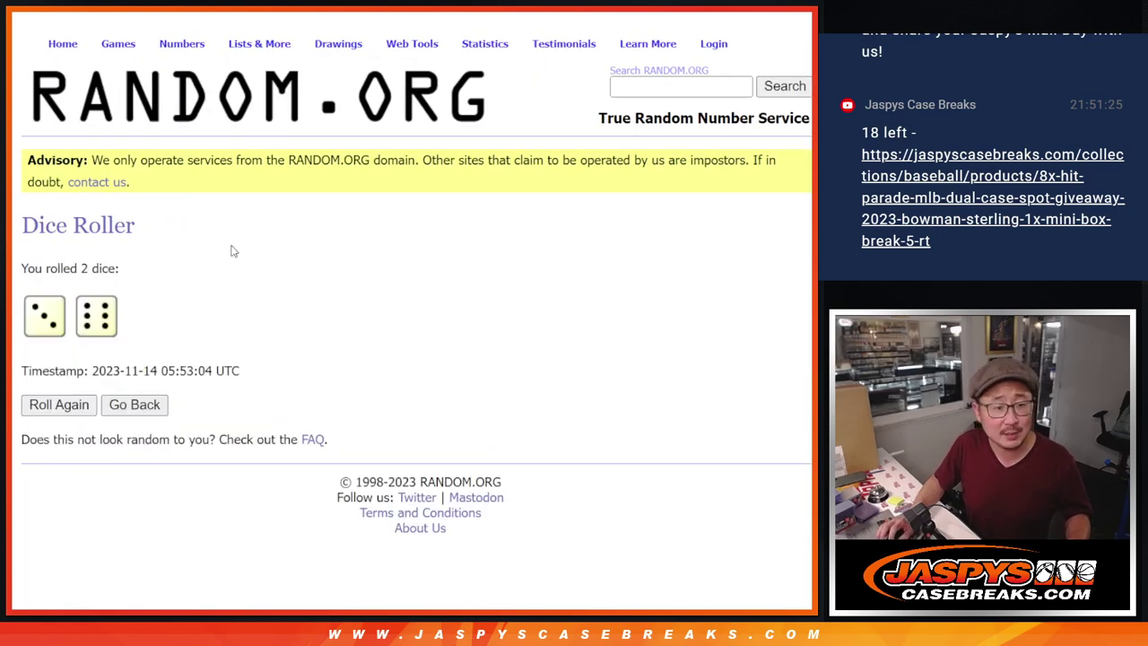
# - Shuffle the 32 entrant names nine times in the List Randomizer
pyautogui.hotkey('ctrl', 'Tab')
pyautogui.scroll(-3, 571, 231)
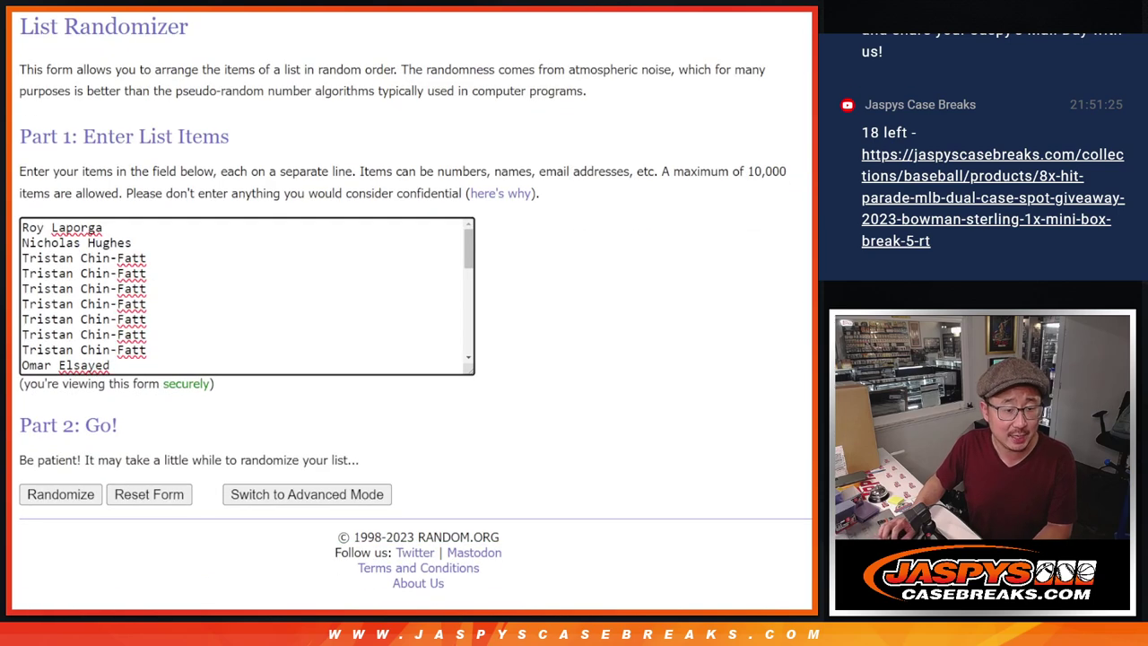
pyautogui.click(44, 498)
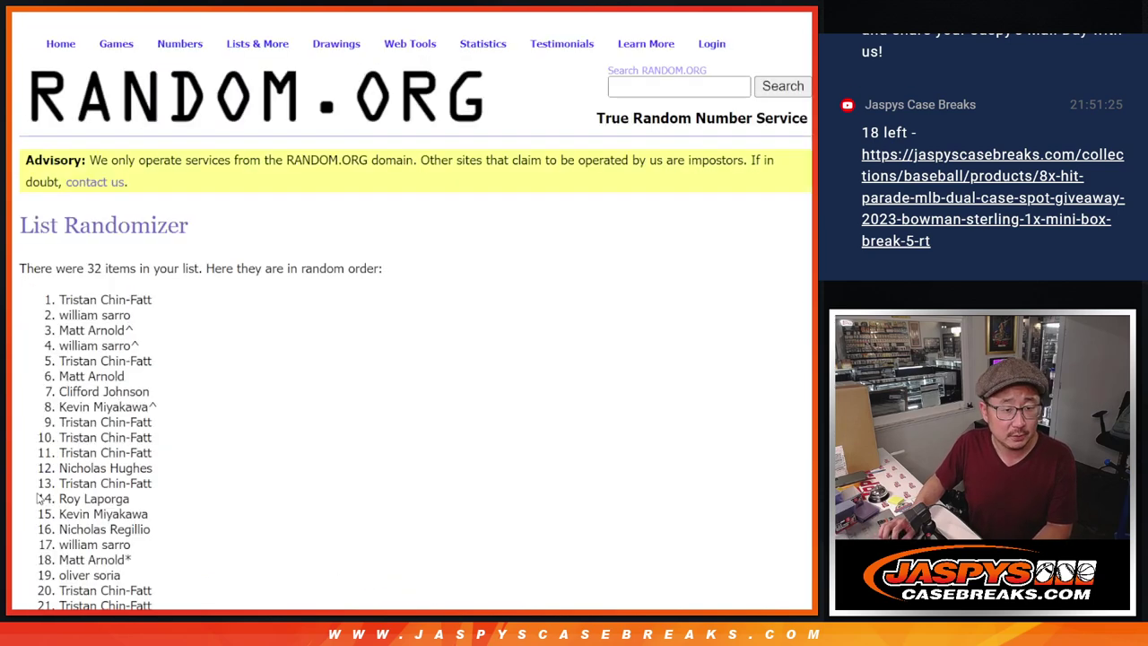
pyautogui.scroll(-5, 39, 499)
pyautogui.click(45, 494)
pyautogui.scroll(-5, 39, 498)
pyautogui.click(45, 494)
pyautogui.scroll(-5, 38, 499)
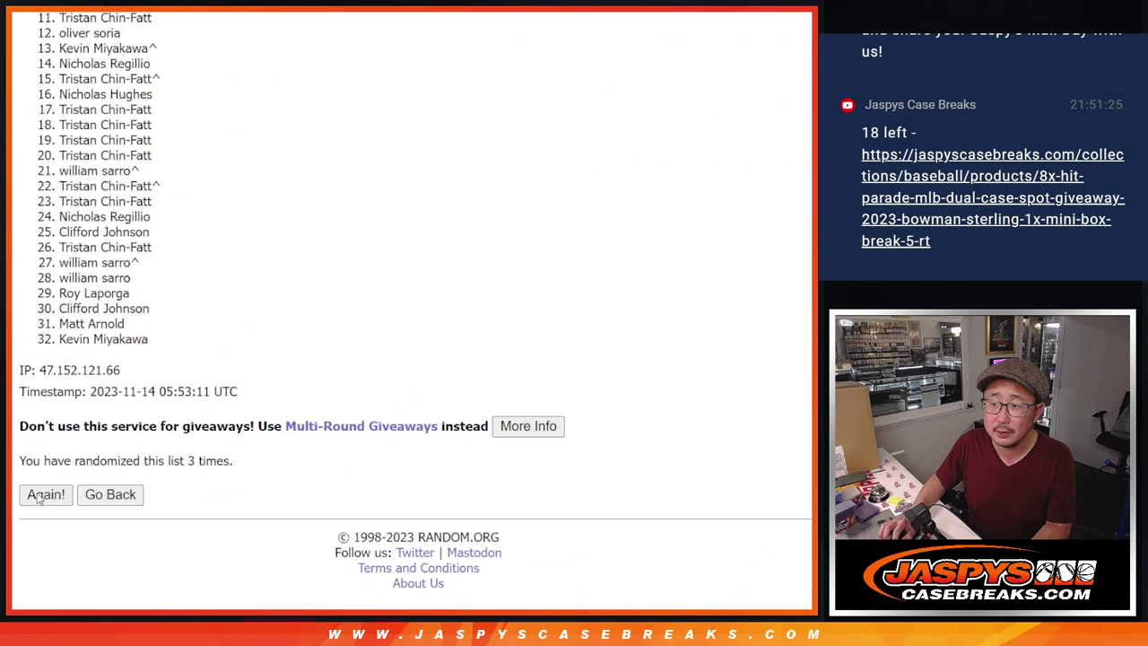
pyautogui.click(45, 494)
pyautogui.scroll(-5, 39, 499)
pyautogui.click(40, 496)
pyautogui.scroll(-5, 38, 499)
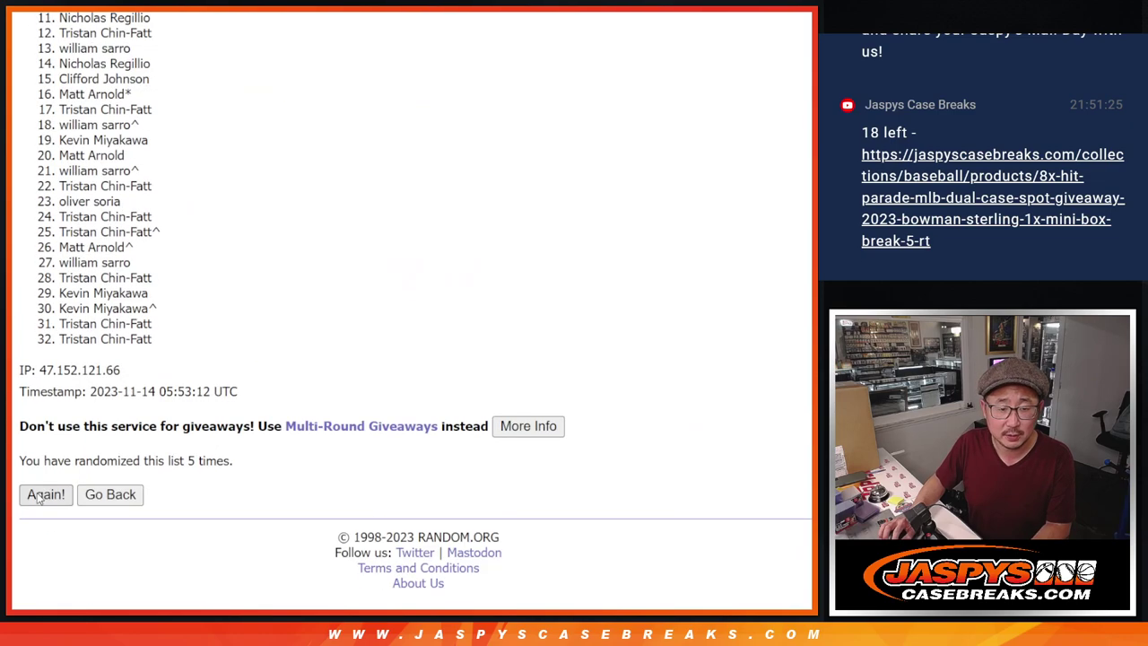
pyautogui.click(40, 496)
pyautogui.scroll(-5, 38, 499)
pyautogui.click(40, 496)
pyautogui.scroll(-5, 39, 499)
pyautogui.click(40, 496)
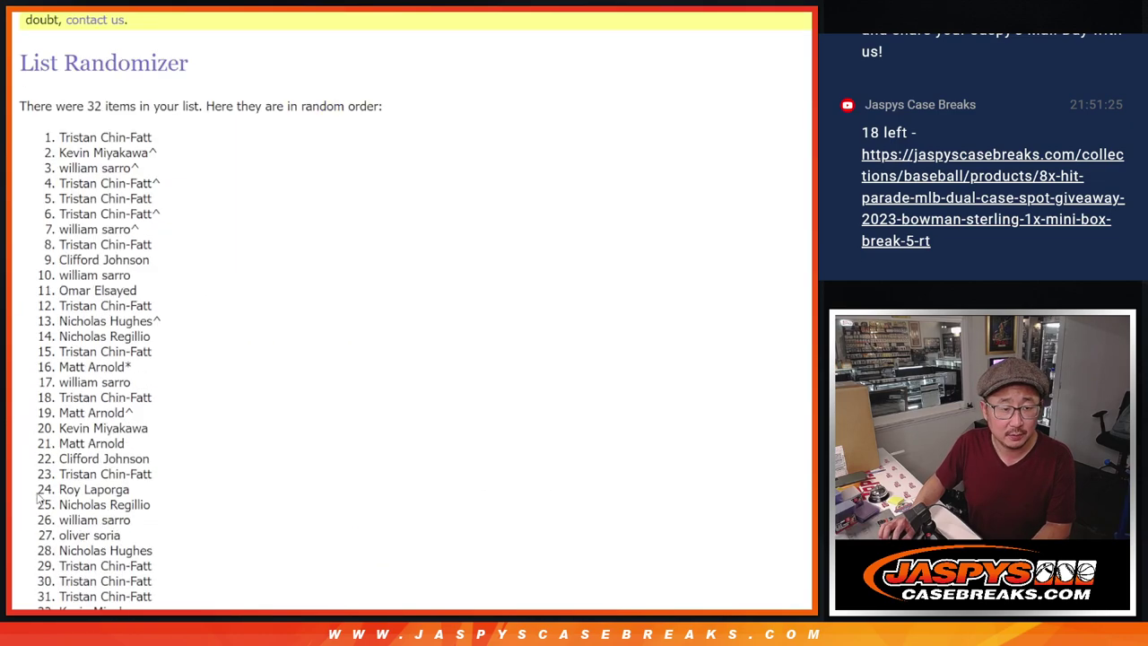
pyautogui.scroll(-5, 38, 499)
pyautogui.press('Return')
# - Highlight the whole shuffled name list
pyautogui.scroll(3, 252, 354)
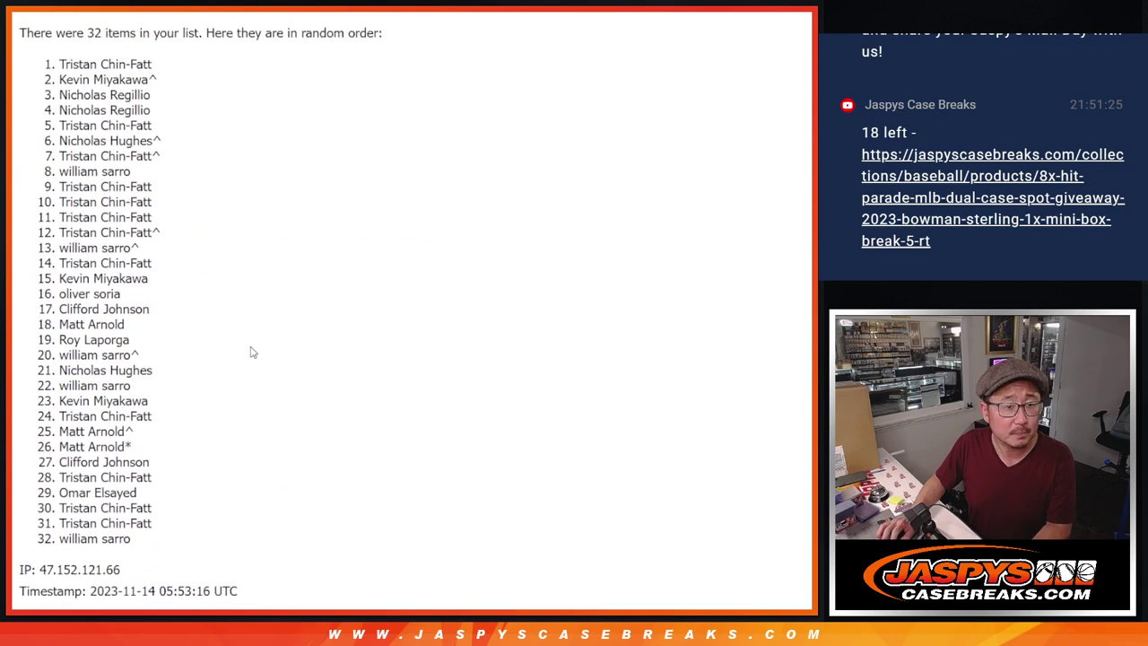
pyautogui.moveTo(79, 94); pyautogui.dragTo(152, 477)
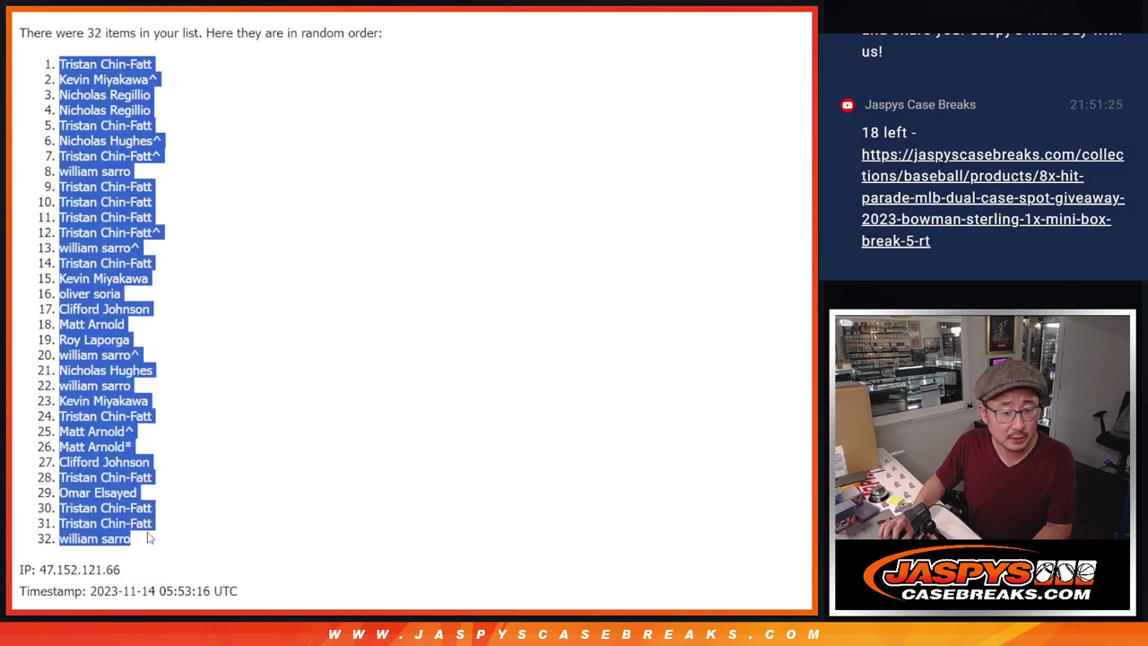
pyautogui.scroll(-3, 150, 538)
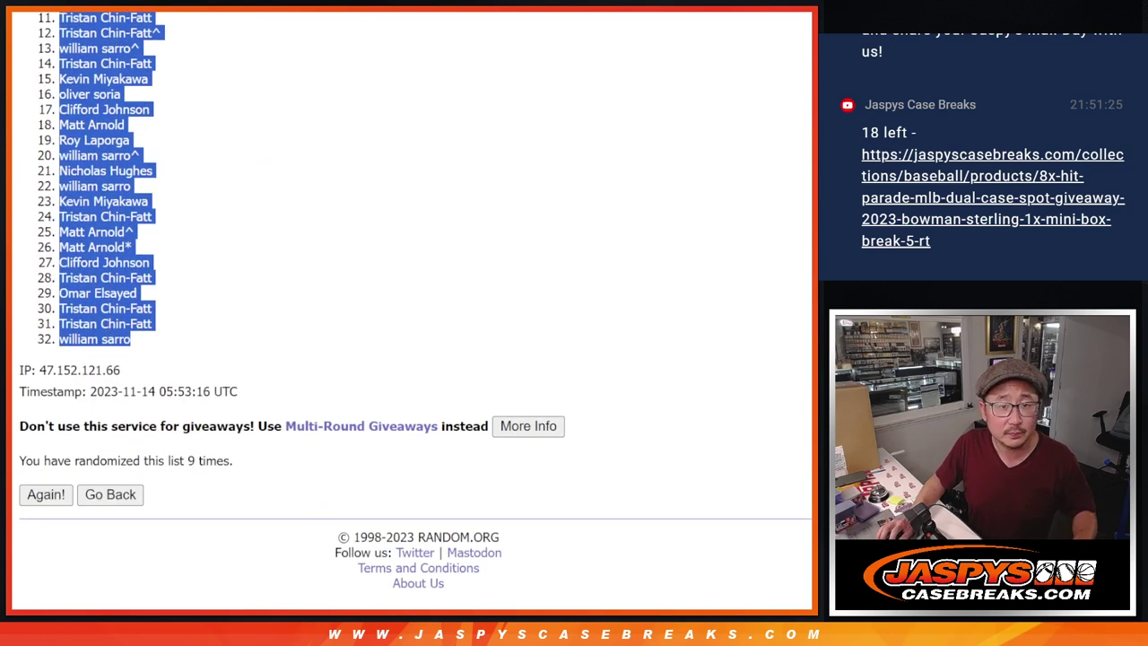
# - Copy the shuffled names into column A of the spreadsheet
pyautogui.hotkey('ctrl', 'c')
pyautogui.hotkey('alt', 'Tab')
pyautogui.hotkey('ctrl', 'v')
pyautogui.hotkey('alt', 'Tab')
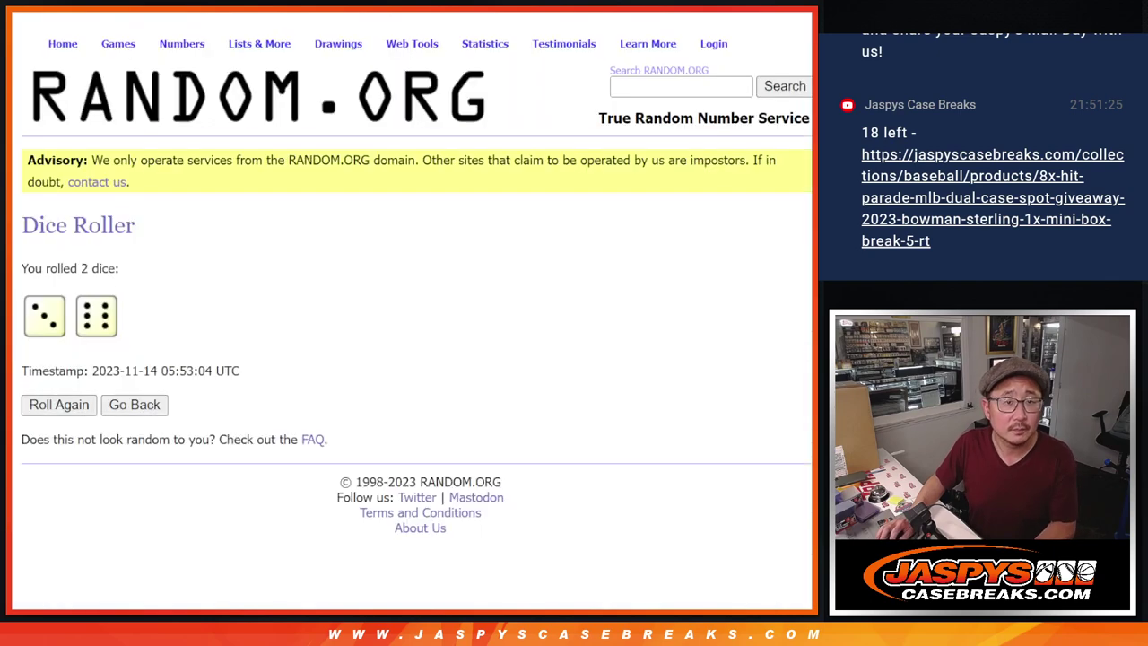
pyautogui.hotkey('alt', 'Tab')
# - Return to the NFL team list and shuffle it nine times
pyautogui.click(87, 484)
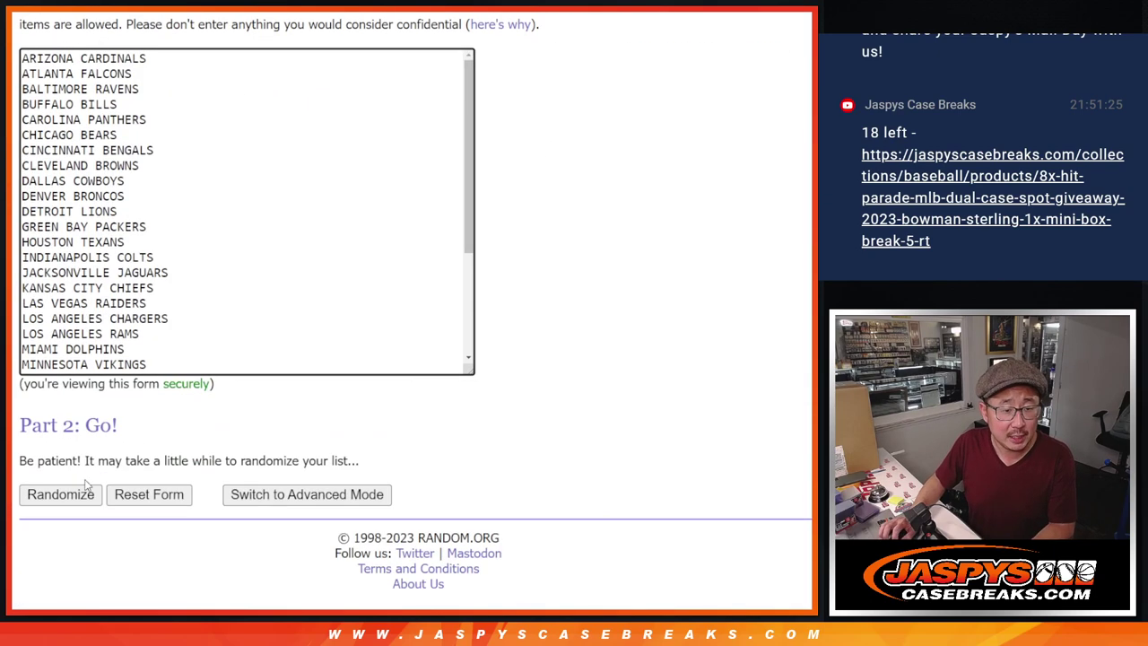
pyautogui.click(47, 496)
pyautogui.click(46, 496)
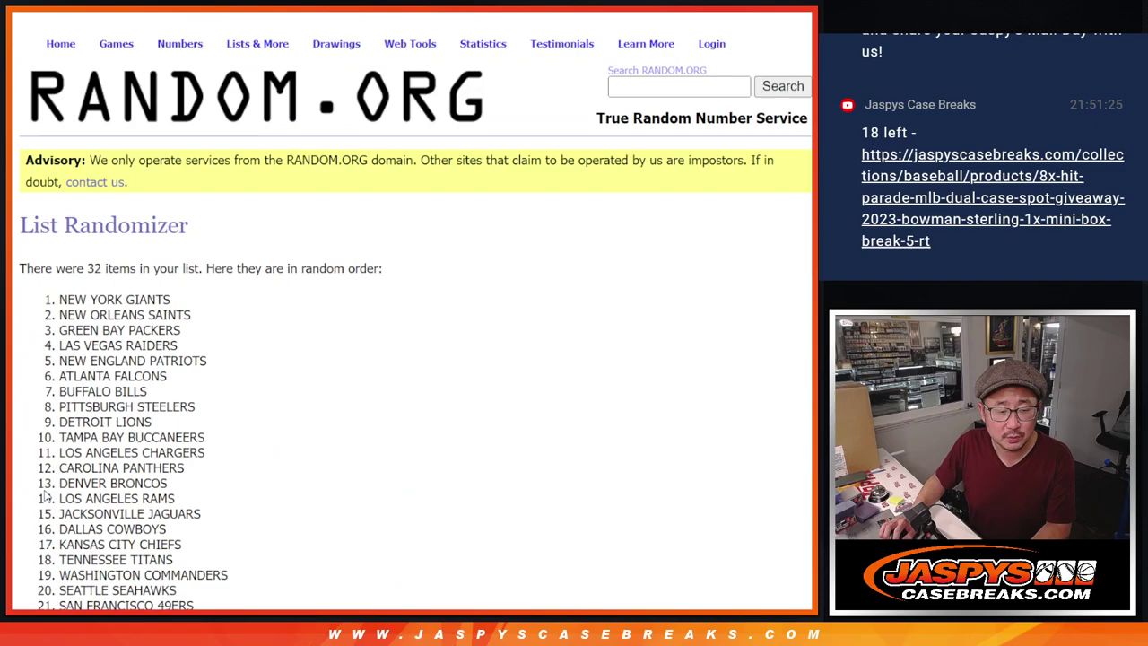
pyautogui.click(47, 496)
pyautogui.click(46, 497)
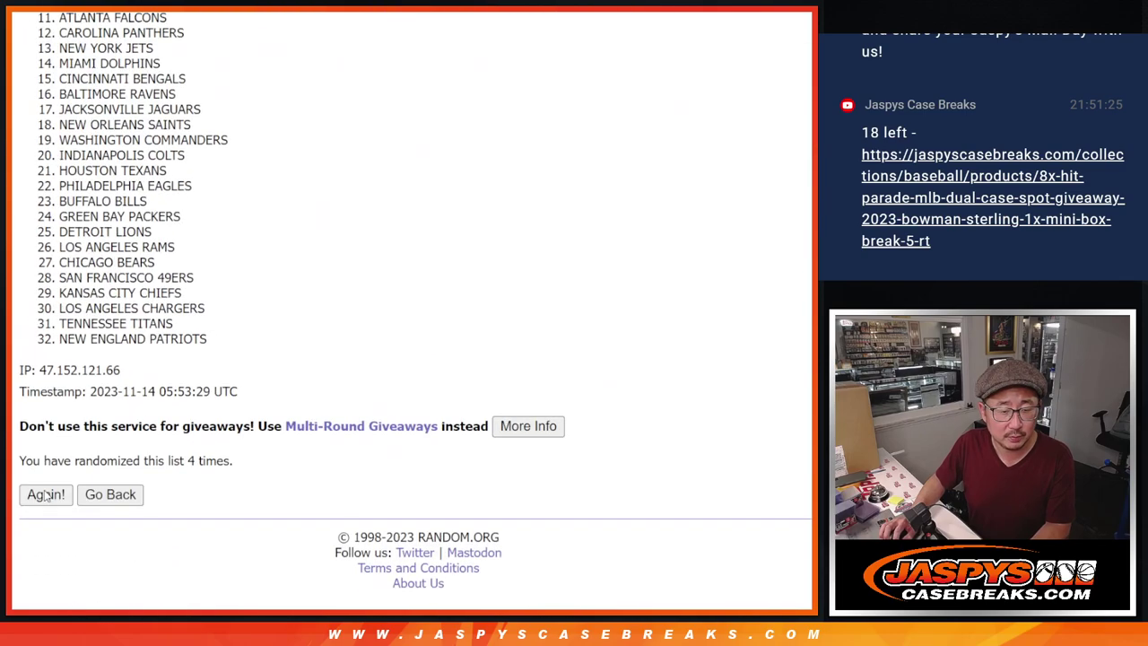
pyautogui.click(46, 496)
pyautogui.click(45, 495)
pyautogui.click(45, 494)
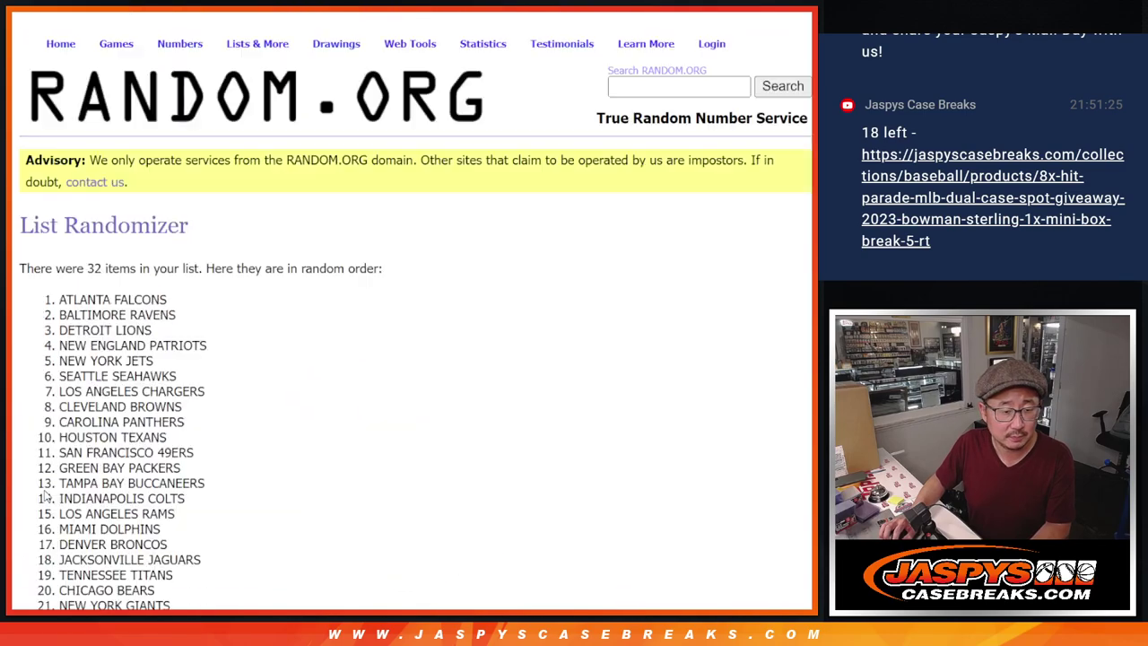
pyautogui.click(46, 494)
pyautogui.click(46, 495)
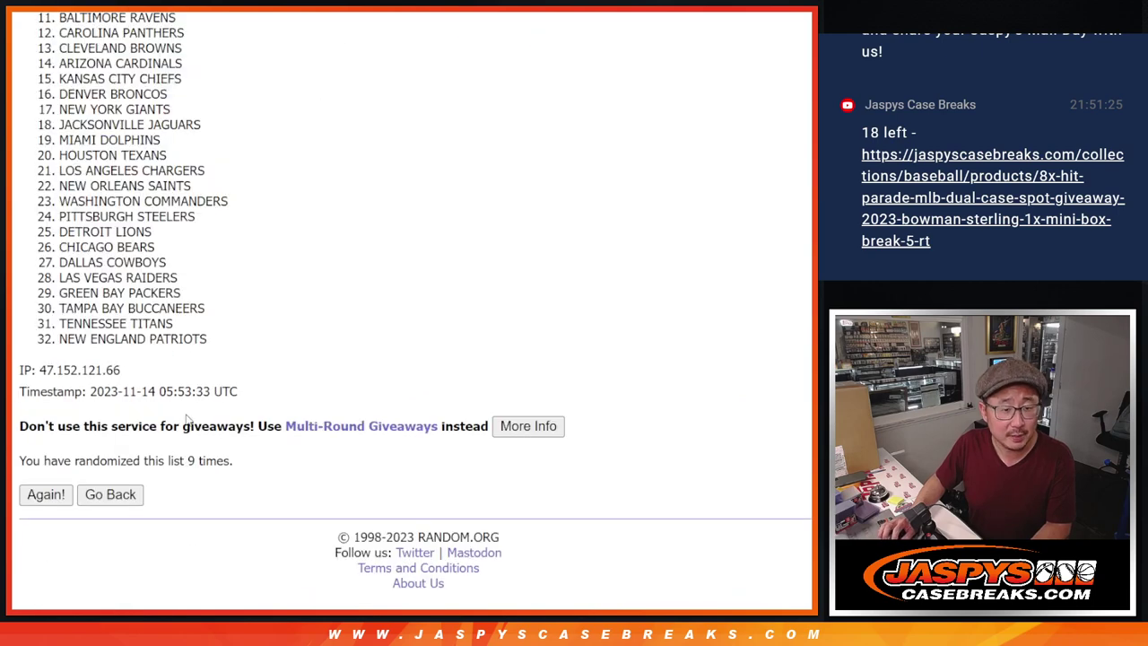
# - Highlight the final team order, Cincinnati Bengals through New England Patriots
pyautogui.scroll(3, 187, 418)
pyautogui.moveTo(59, 65); pyautogui.dragTo(218, 539)
pyautogui.scroll(-3, 171, 377)
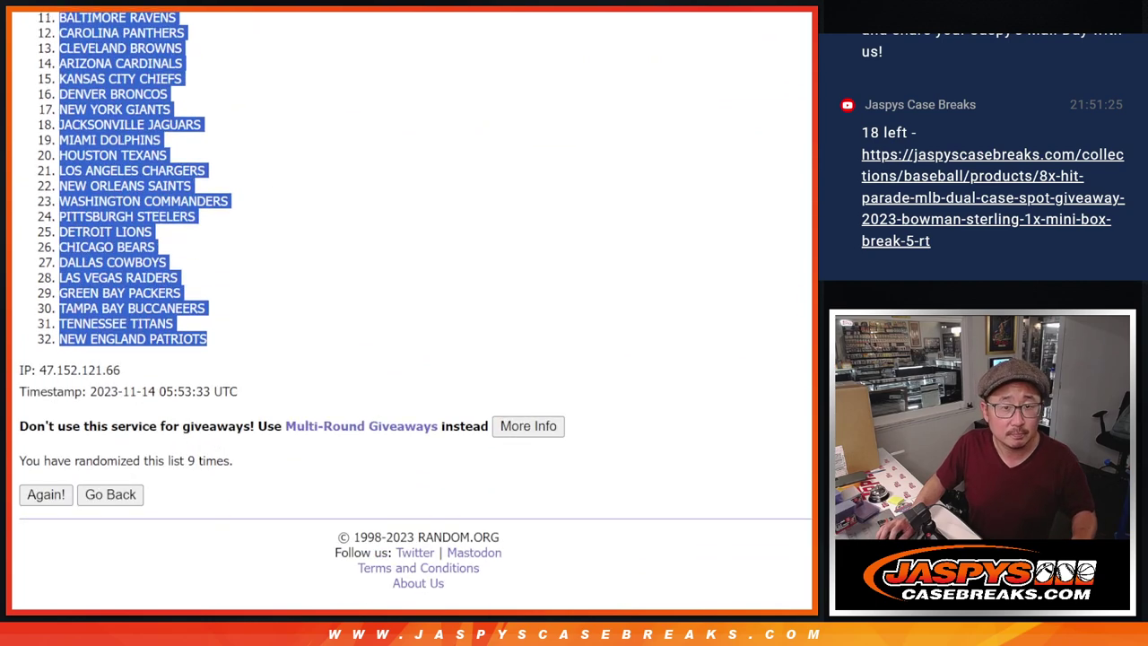
# - Paste the shuffled teams into column B and format the whole sheet in Poppins 12 pt
pyautogui.hotkey('alt', 'Tab')
pyautogui.click(160, 130)
pyautogui.hotkey('ctrl', 'v')
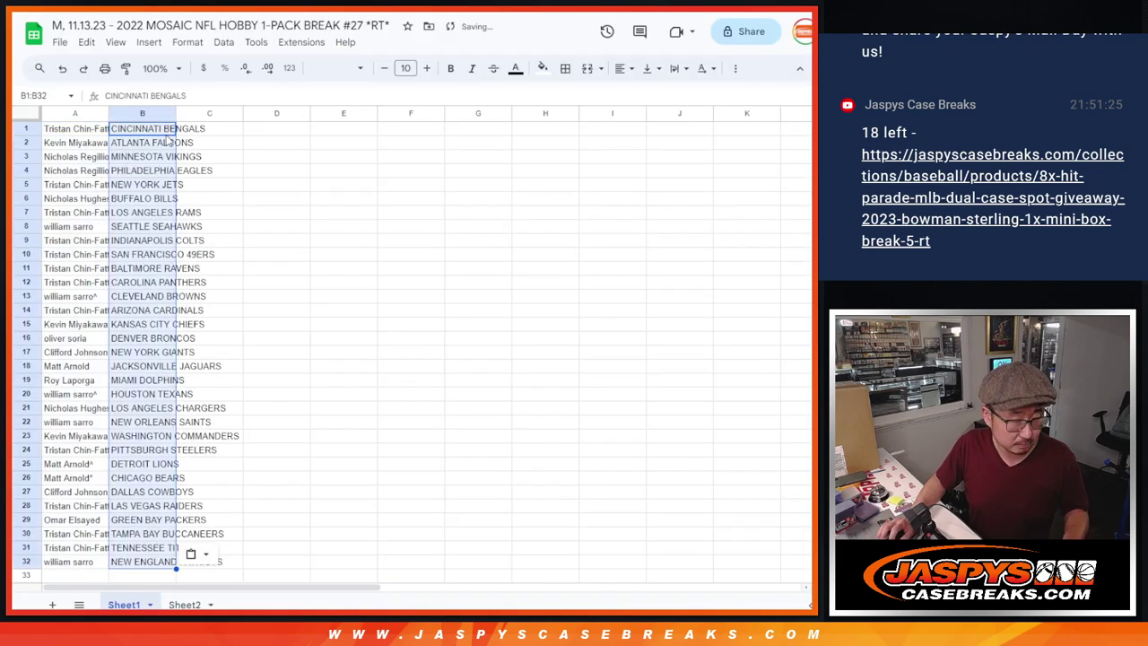
pyautogui.hotkey('ctrl', 'a')
pyautogui.click(337, 68)
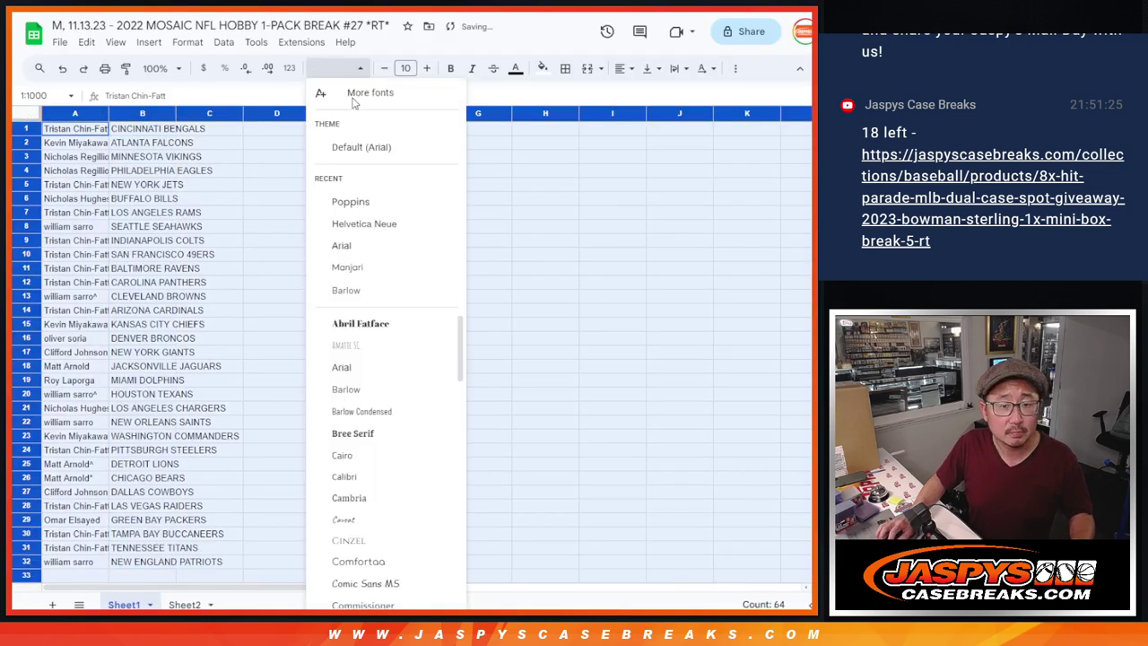
pyautogui.click(349, 200)
pyautogui.click(406, 68)
pyautogui.write('12')
pyautogui.press('Return')
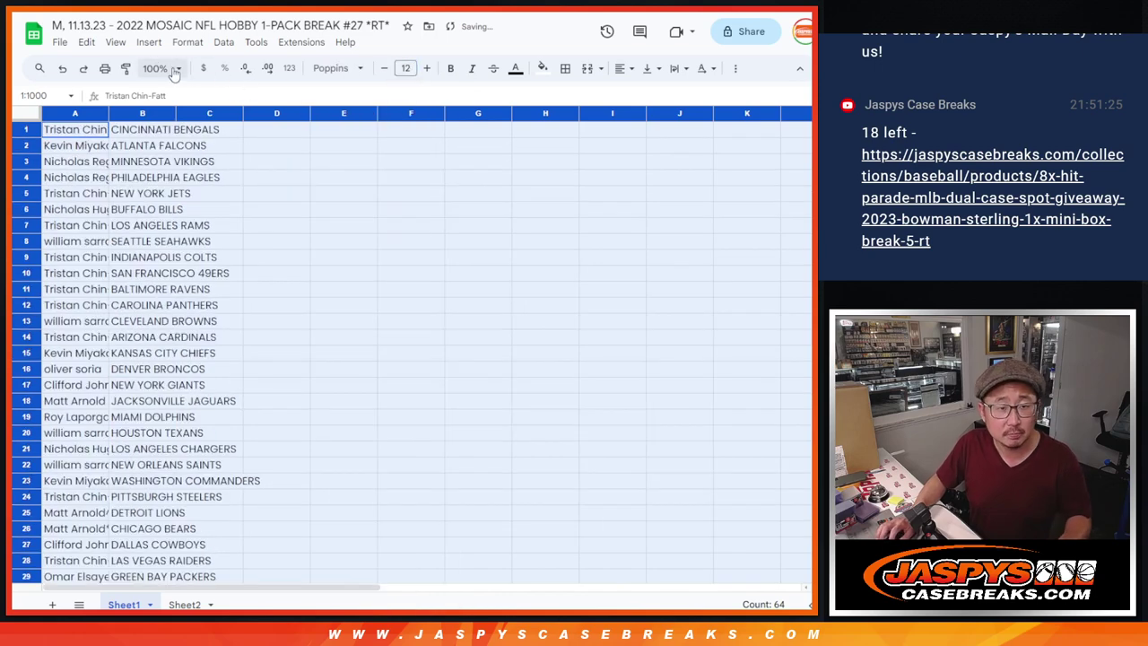
# - Zoom to 150%, auto-fit columns A and B, and select the pairs in rows 17–32
pyautogui.click(155, 68)
pyautogui.click(159, 199)
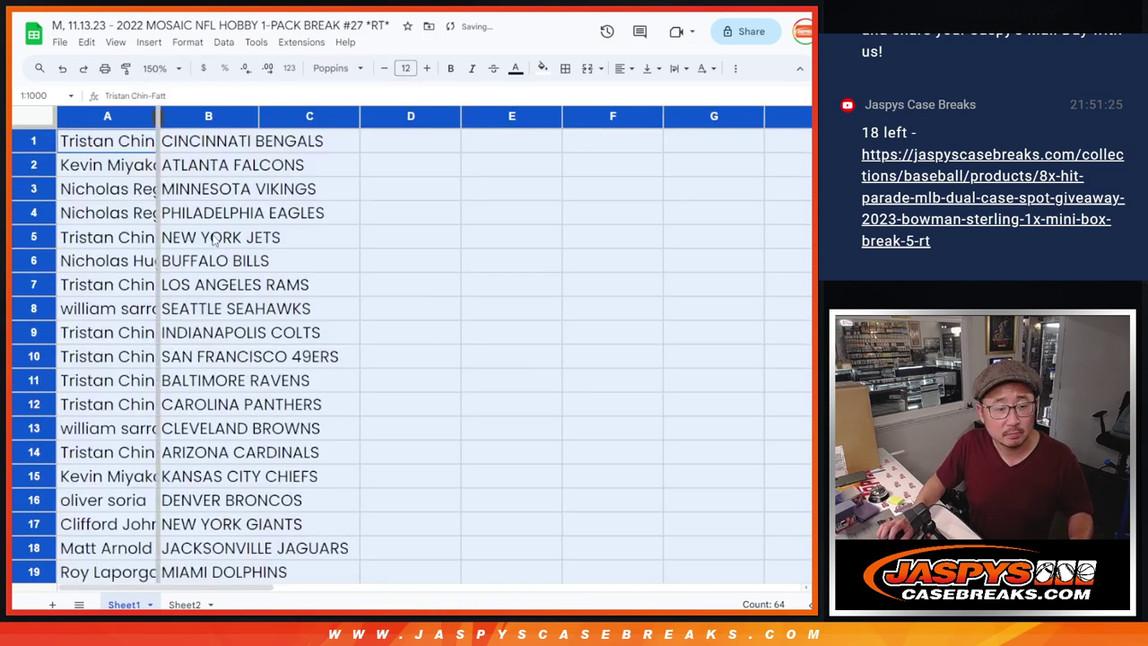
pyautogui.doubleClick(154, 113)
pyautogui.keyDown('shift'); pyautogui.click(235, 500); pyautogui.keyUp('shift')
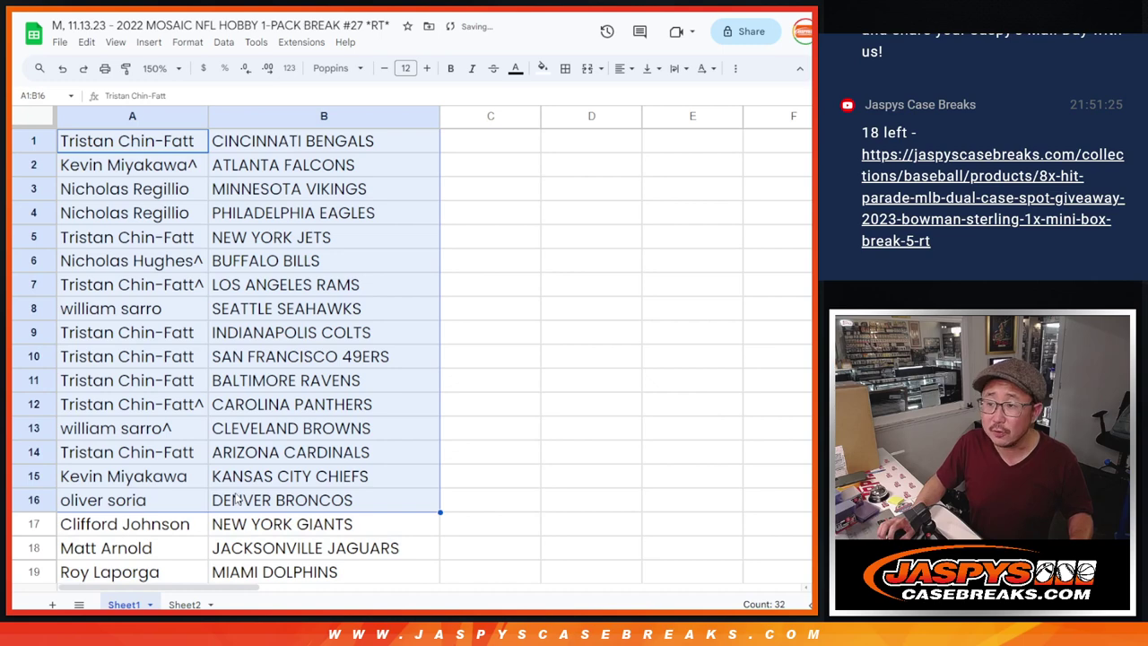
pyautogui.scroll(-5, 250, 453)
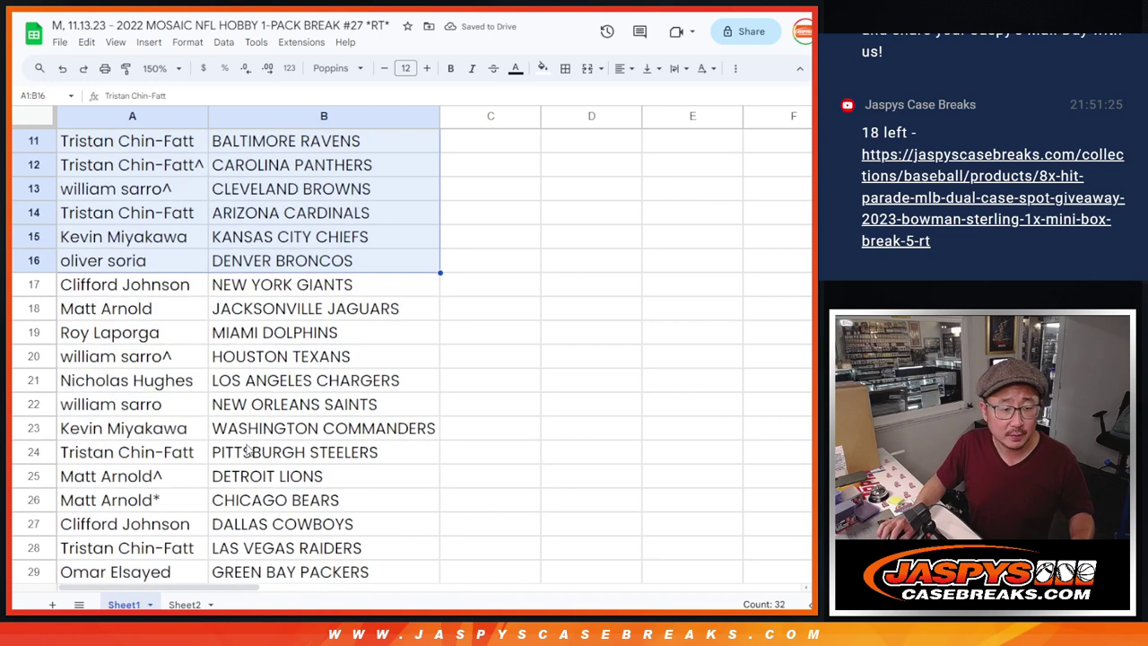
pyautogui.click(177, 197)
pyautogui.keyDown('shift'); pyautogui.click(295, 551); pyautogui.keyUp('shift')
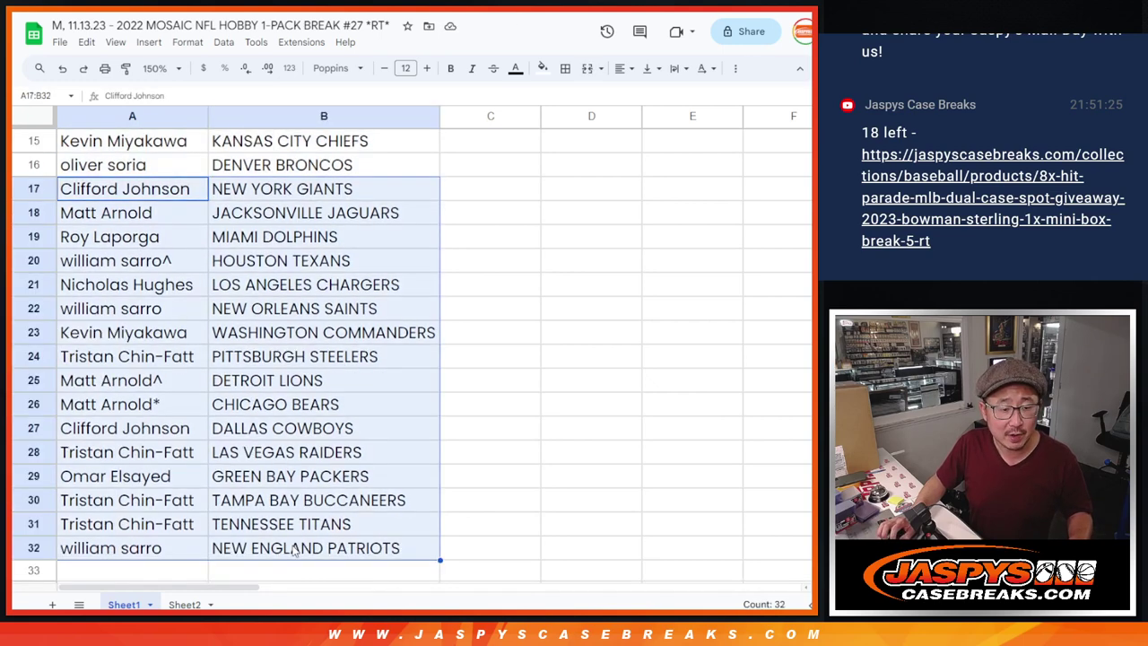
pyautogui.scroll(5, 304, 167)
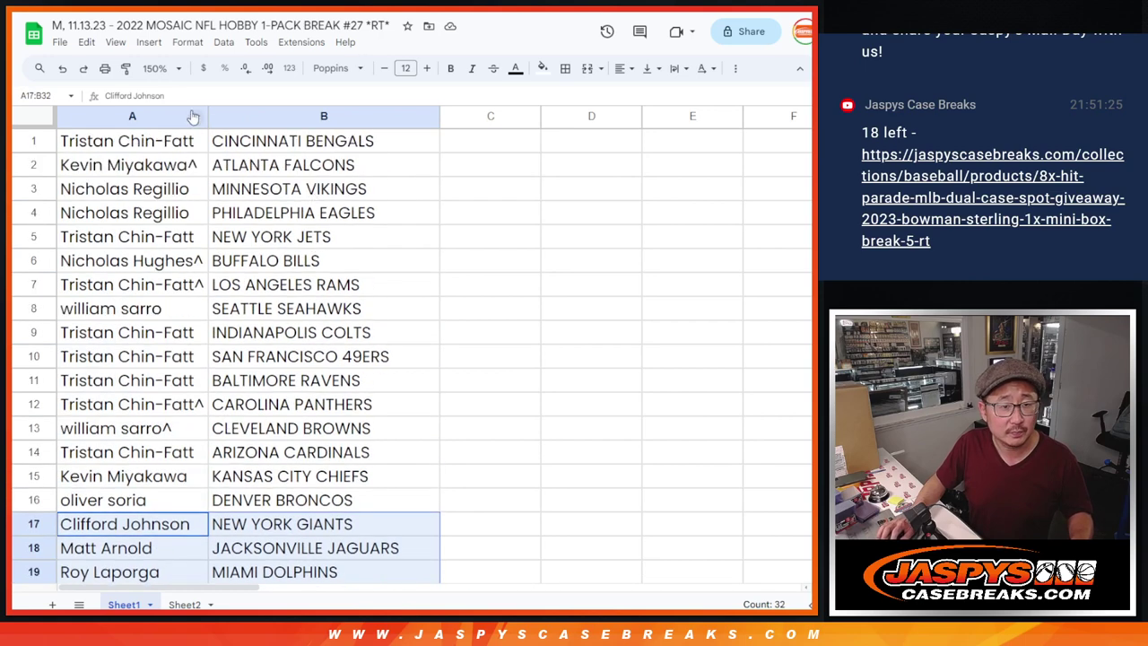
# - Set the sheet zoom to 85%
pyautogui.click(157, 68)
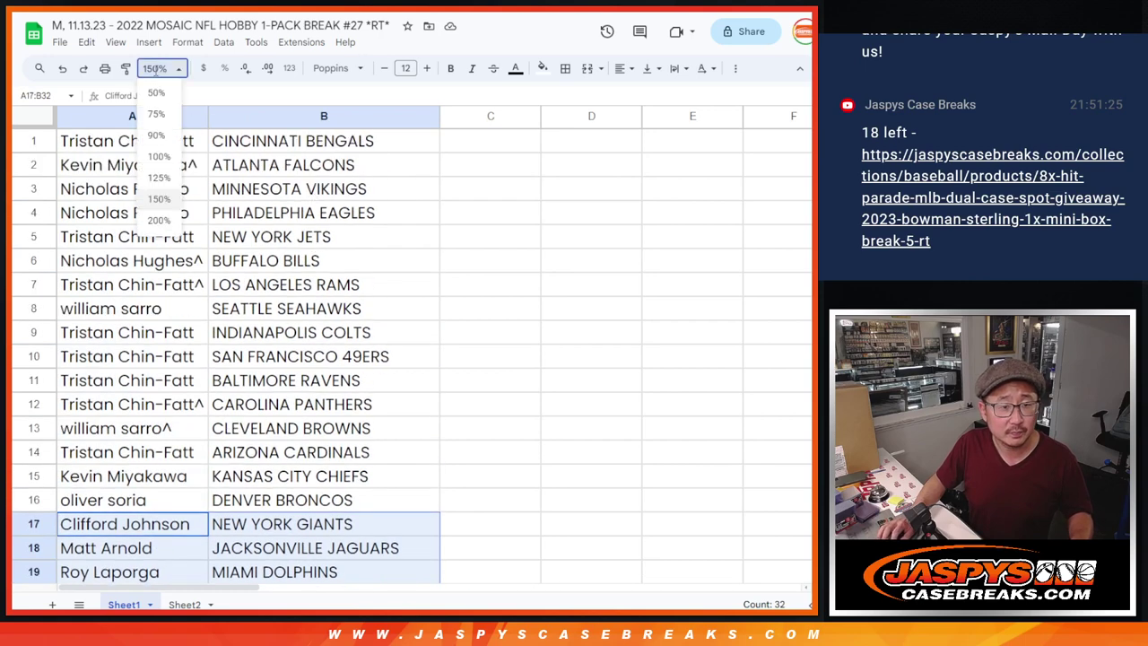
pyautogui.click(158, 135)
pyautogui.click(157, 68)
pyautogui.write('85')
pyautogui.press('Return')
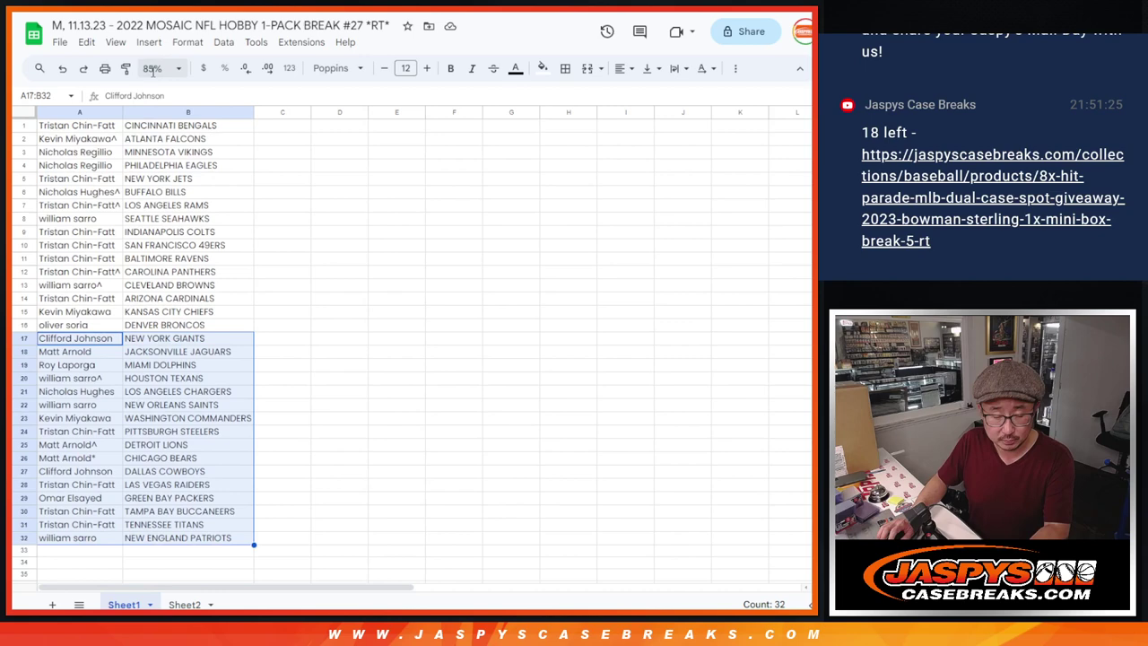
# - Sort the sheet by team A to Z and apply all borders to the 32 pairs
pyautogui.rightClick(192, 112)
pyautogui.click(257, 389)
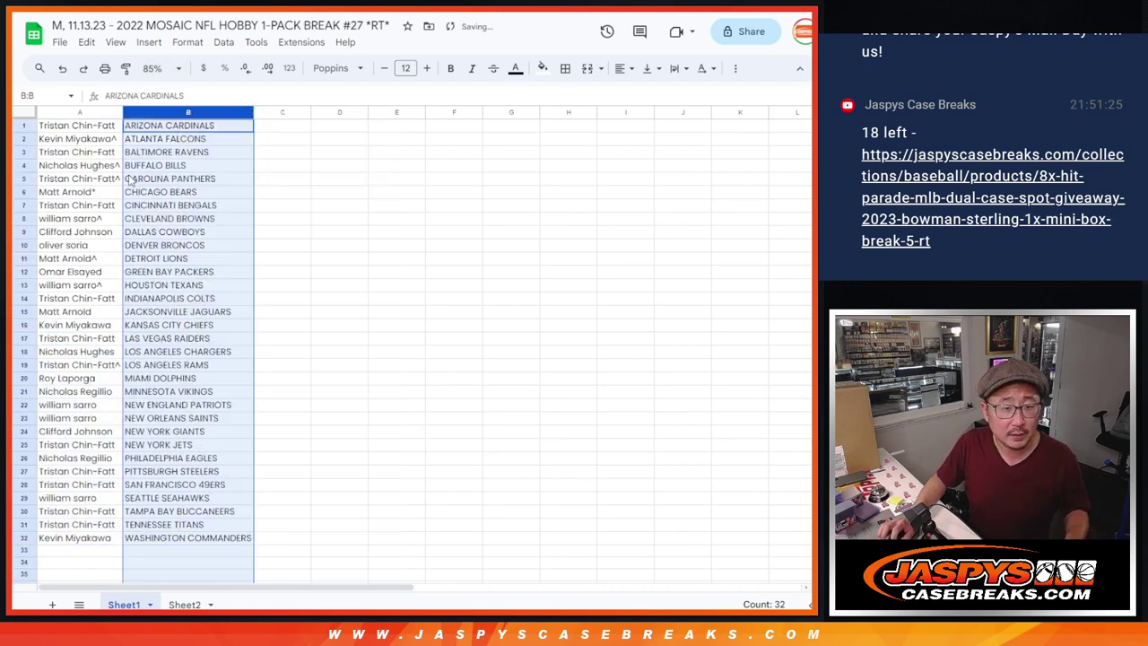
pyautogui.click(106, 131)
pyautogui.hotkey('ctrl', 'a')
pyautogui.click(565, 68)
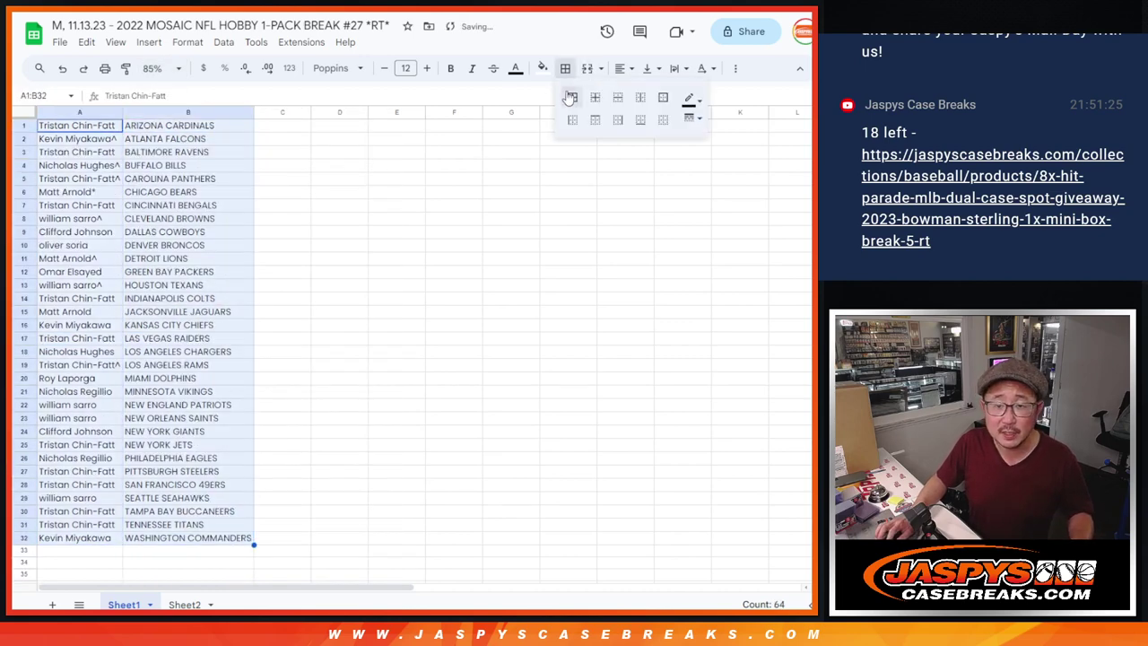
pyautogui.click(572, 97)
# - Print the pairs portrait on one page with the workbook title, then add a new empty sheet
pyautogui.click(105, 69)
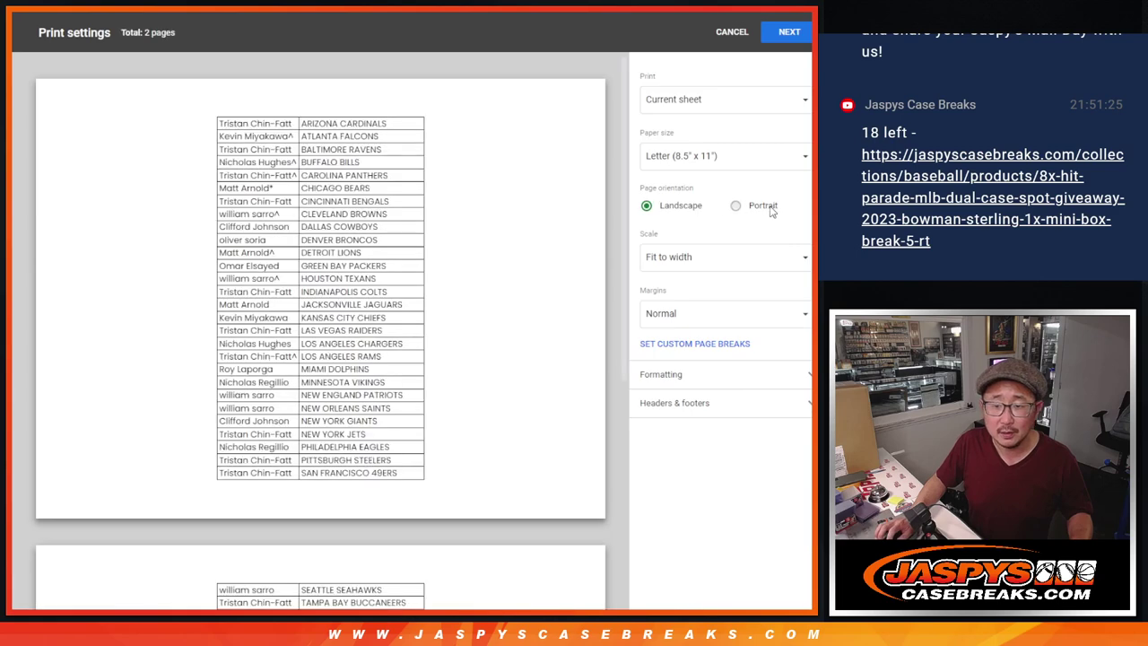
pyautogui.click(744, 205)
pyautogui.click(682, 403)
pyautogui.click(648, 455)
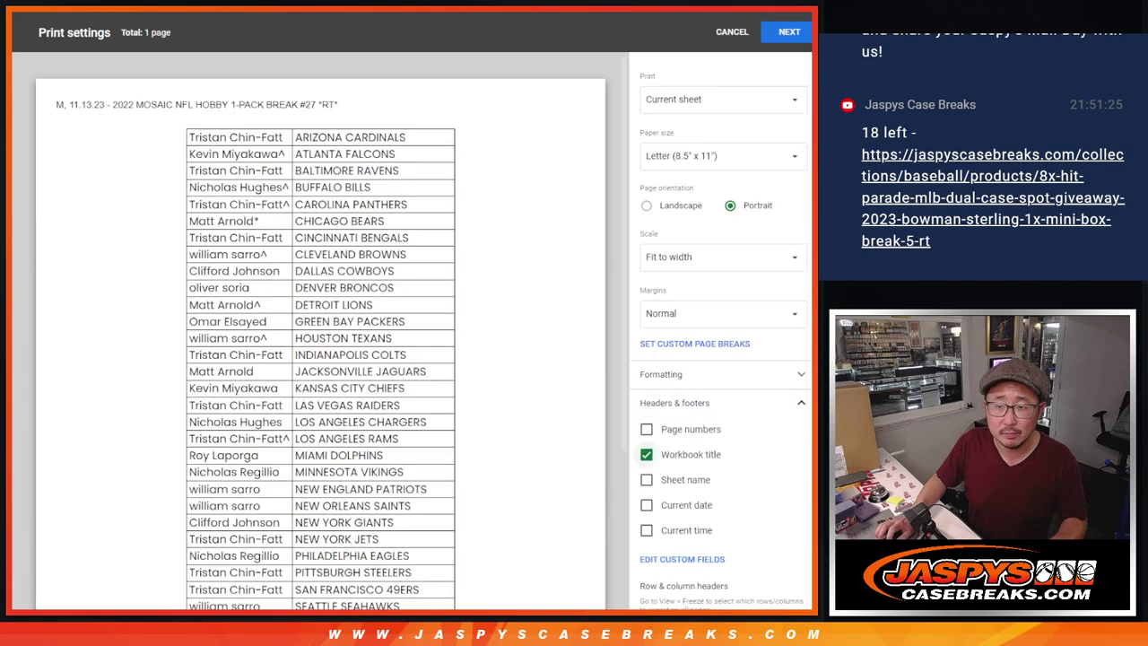
pyautogui.click(790, 33)
pyautogui.press('Escape')
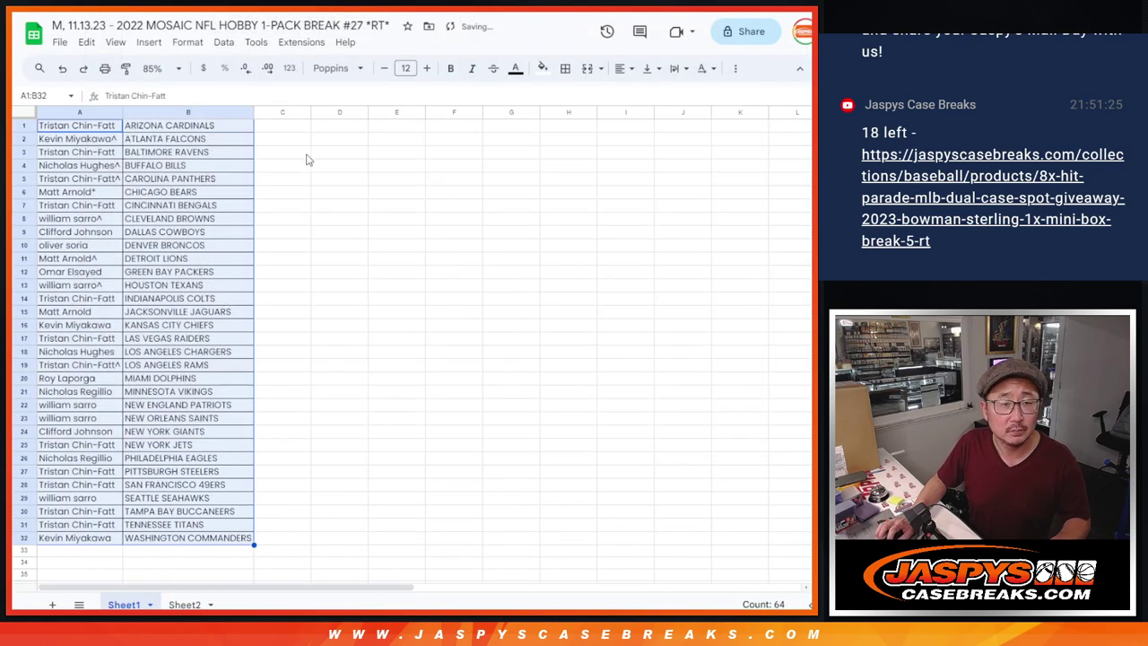
pyautogui.click(52, 605)
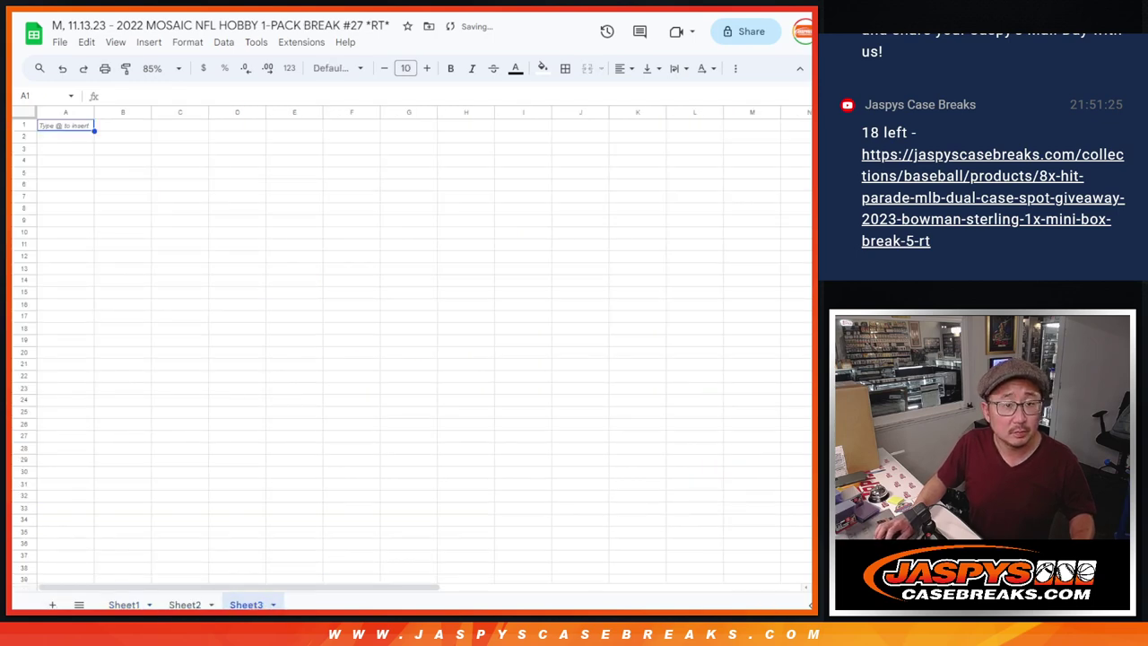
# - Copy the bonus team codes from the product page and paste them into Sheet3 cell B1
pyautogui.hotkey('alt', 'Tab')
pyautogui.scroll(-5, 436, 242)
pyautogui.moveTo(429, 230); pyautogui.dragTo(471, 531)
pyautogui.hotkey('ctrl', 'c')
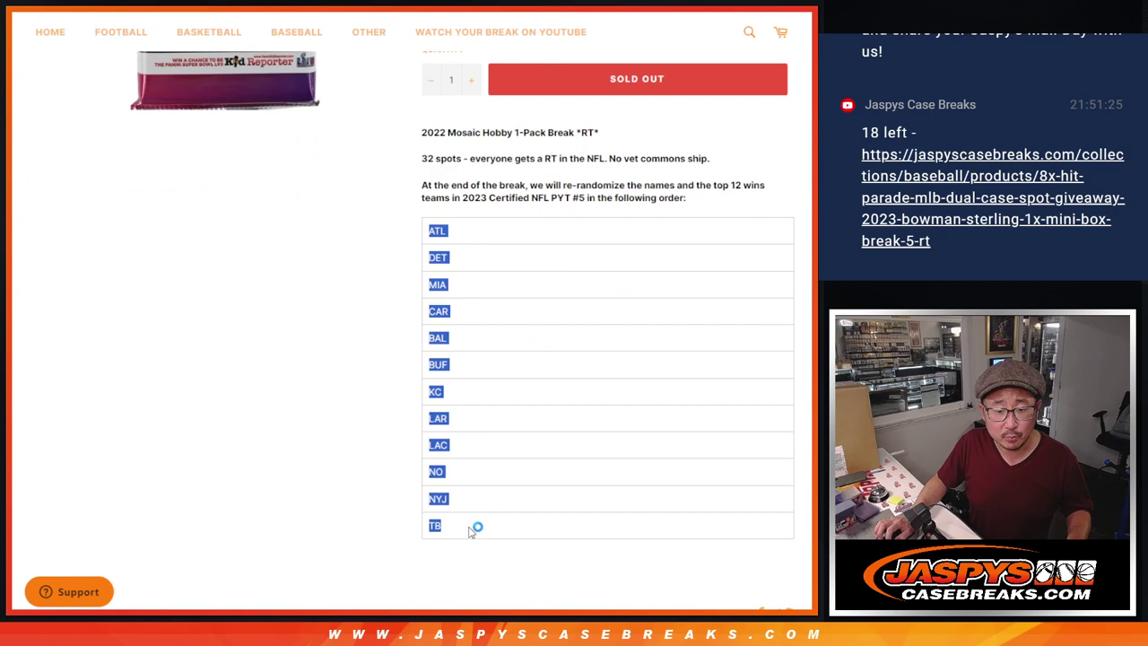
pyautogui.hotkey('alt', 'Tab')
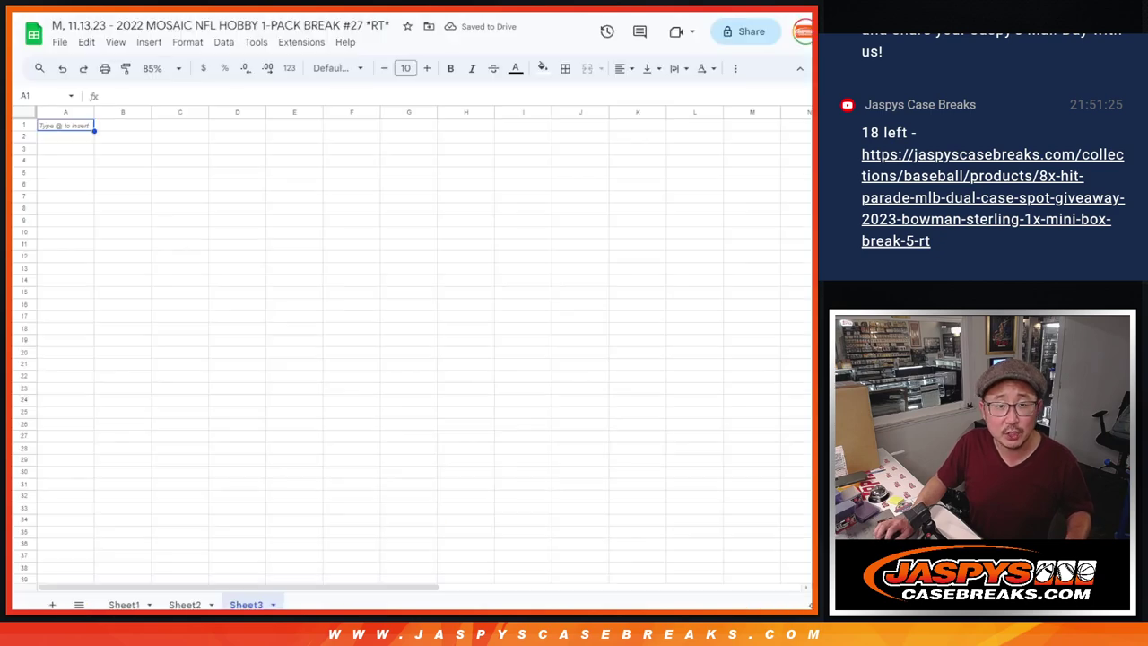
pyautogui.click(123, 126)
pyautogui.hotkey('ctrl', 'v')
# - Set the whole sheet to Poppins size 18 and auto-fit column B to the codes
pyautogui.hotkey('ctrl', 'a')
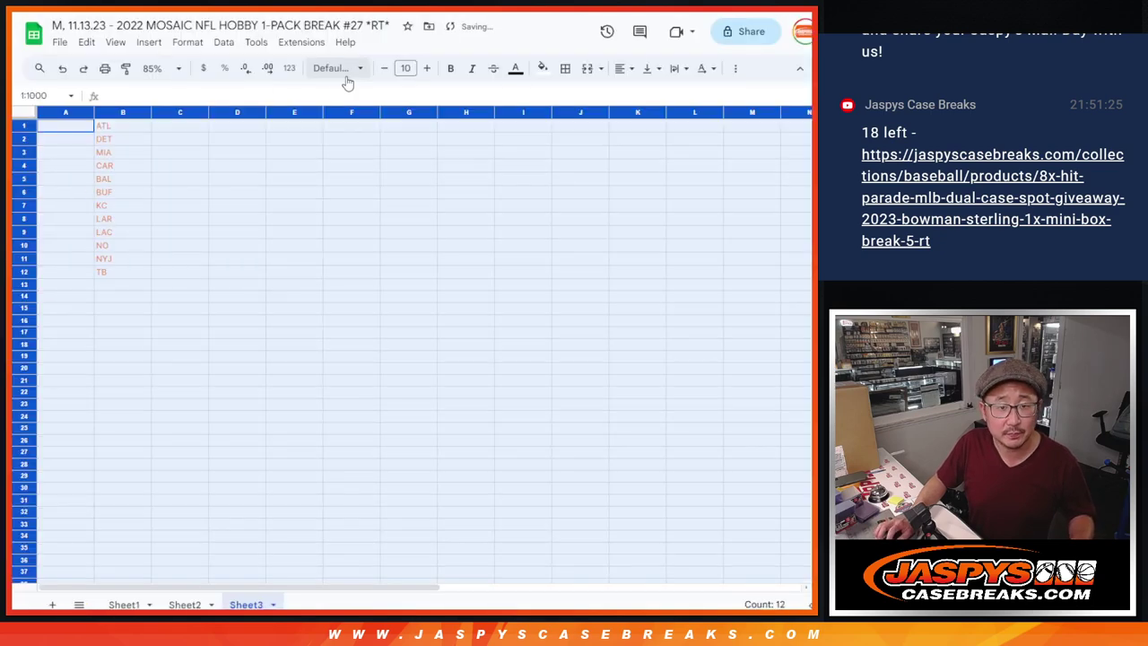
pyautogui.click(337, 68)
pyautogui.click(352, 202)
pyautogui.click(406, 68)
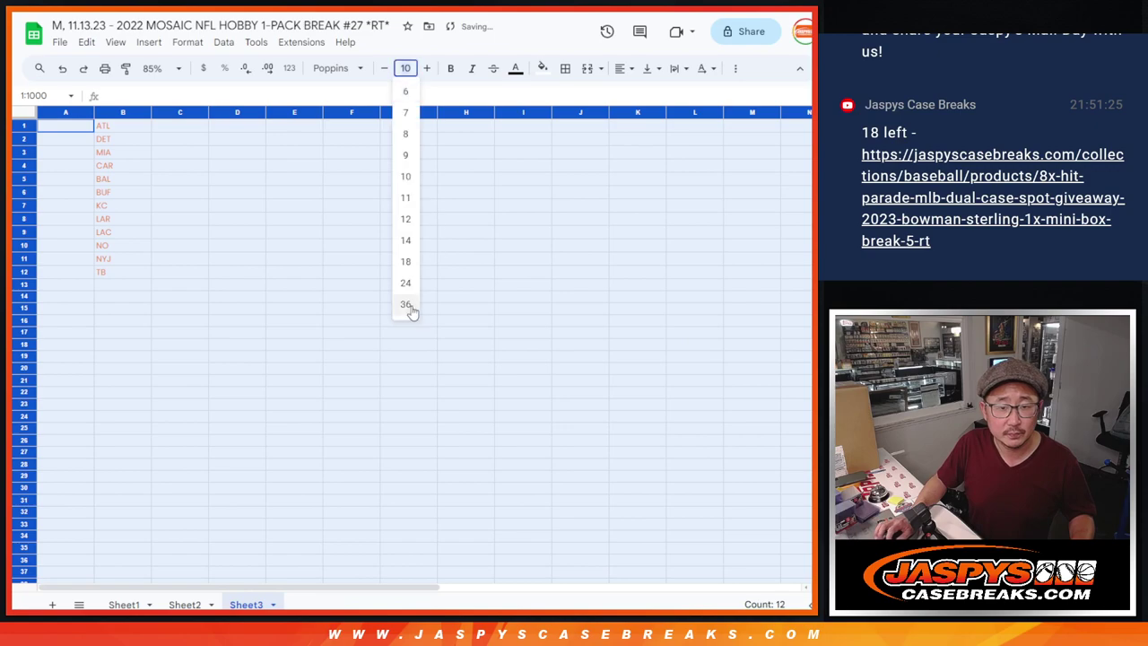
pyautogui.click(406, 263)
pyautogui.doubleClick(94, 107)
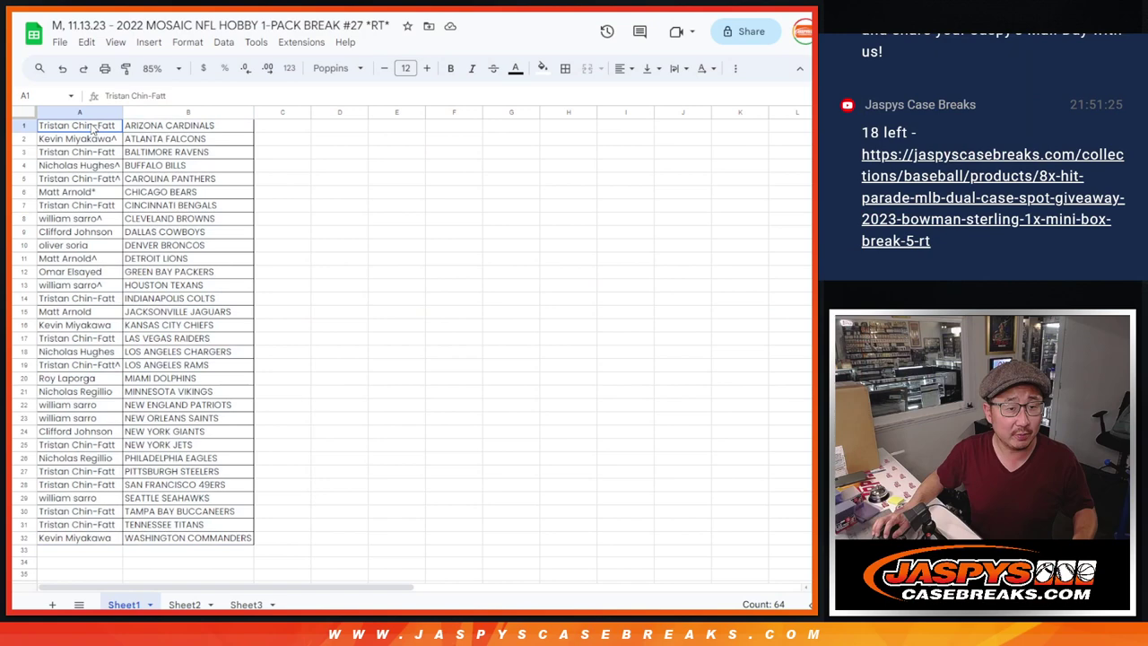
# - Select cell A1 on Sheet1 to begin selecting the name column
pyautogui.click(92, 128)
# - Select the 32 names in A1:A32 and paste them into the Random.org list box
pyautogui.keyDown('shift'); pyautogui.click(59, 535); pyautogui.keyUp('shift')
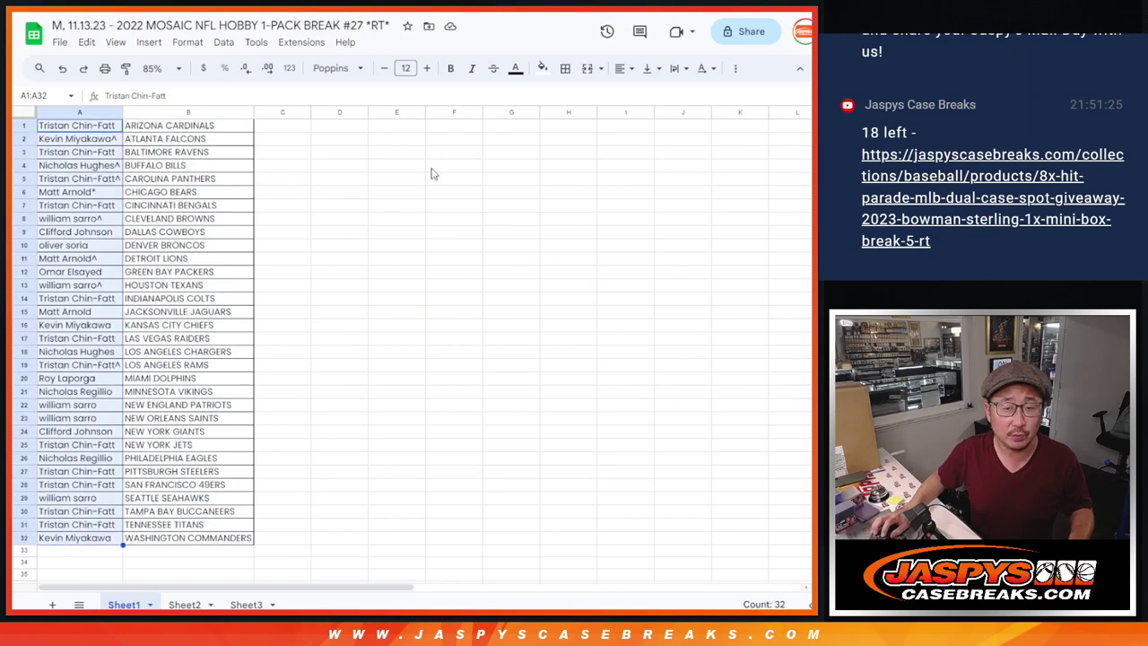
pyautogui.click(235, 604)
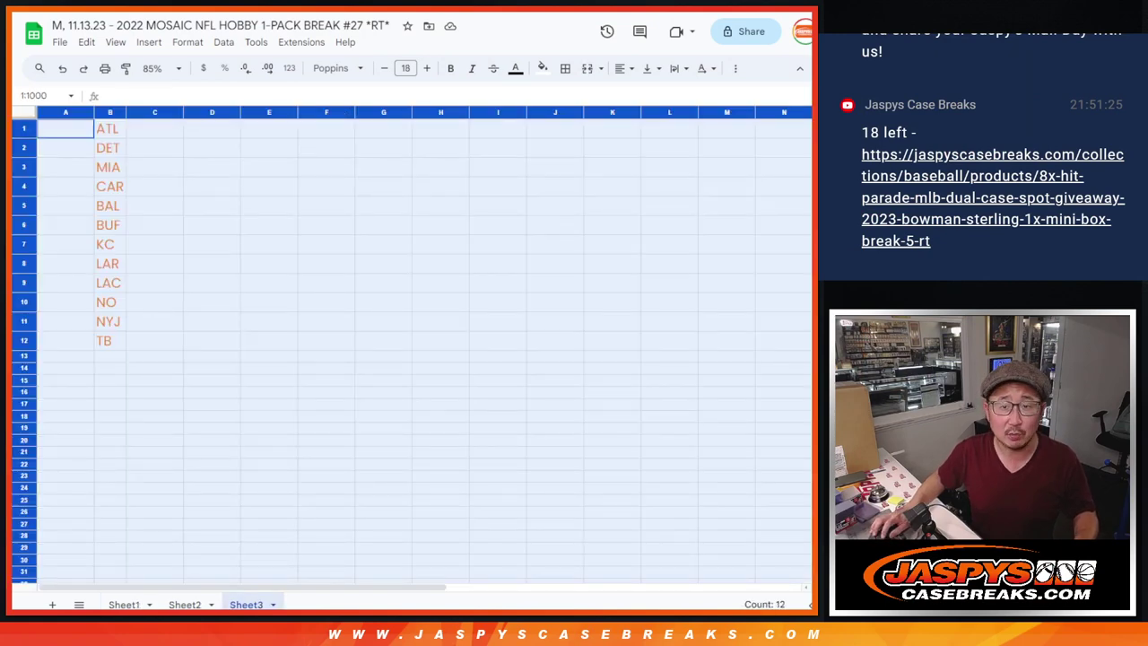
pyautogui.hotkey('ctrl', 'Tab')
pyautogui.hotkey('ctrl', 'Tab')
pyautogui.click(305, 471)
pyautogui.hotkey('ctrl', 'v')
pyautogui.scroll(5, 350, 458)
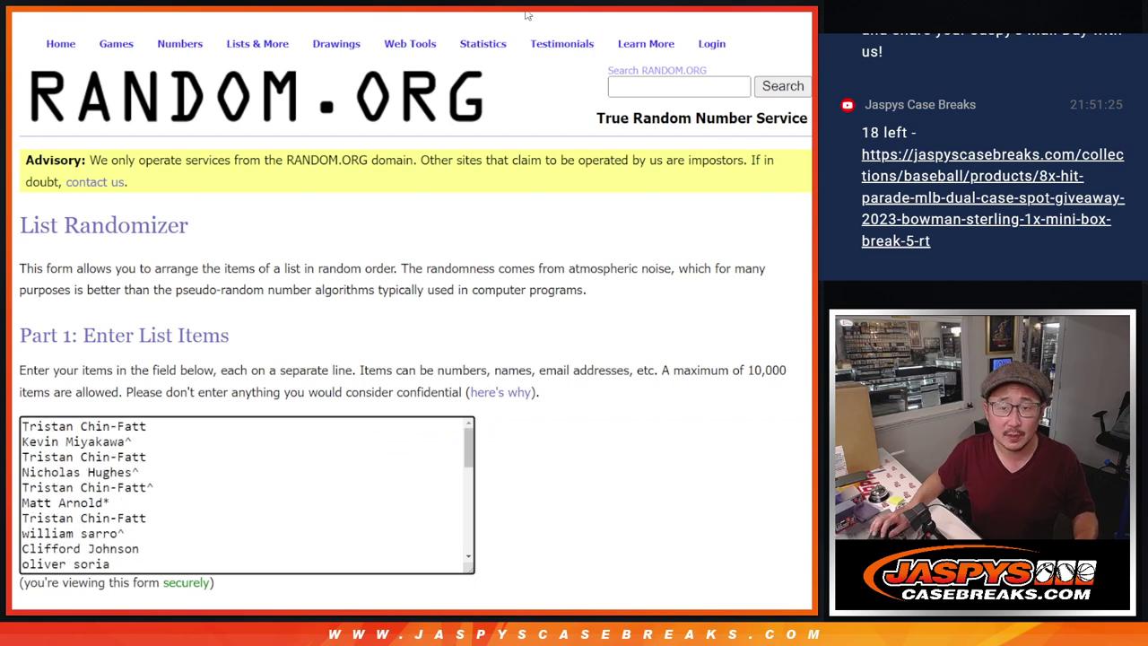
# - Roll the two dice on the dice roller and zoom in on the bonus-codes sheet
pyautogui.hotkey('ctrl', 'shift', 'Tab')
pyautogui.click(54, 359)
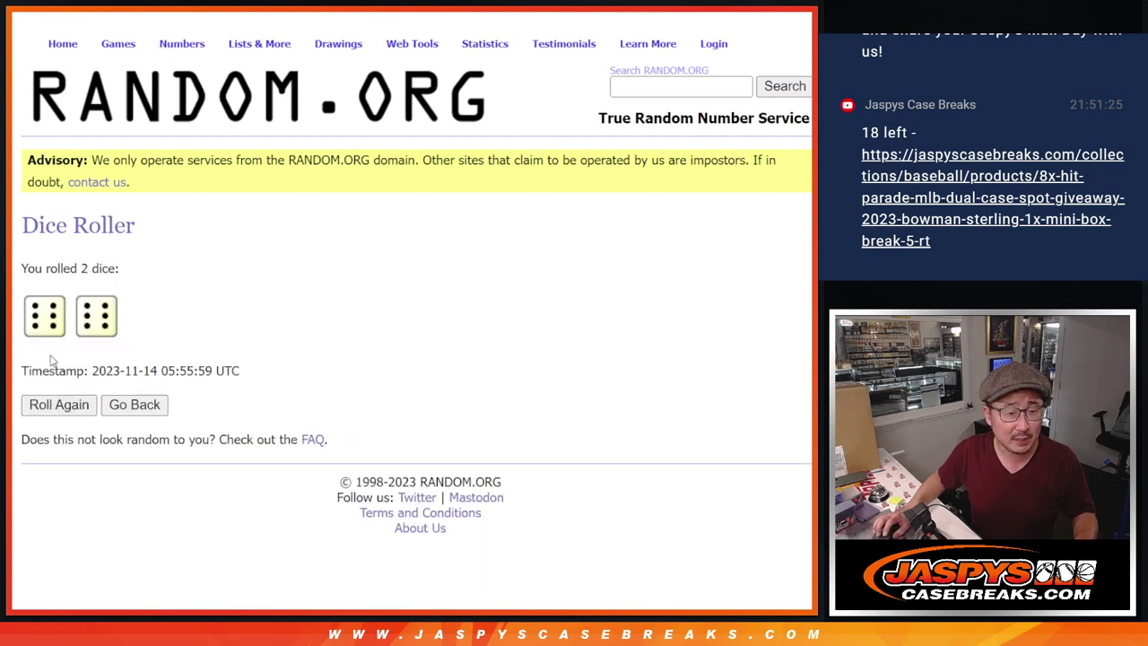
pyautogui.hotkey('ctrl', 'Tab')
pyautogui.scroll(-2, 638, 216)
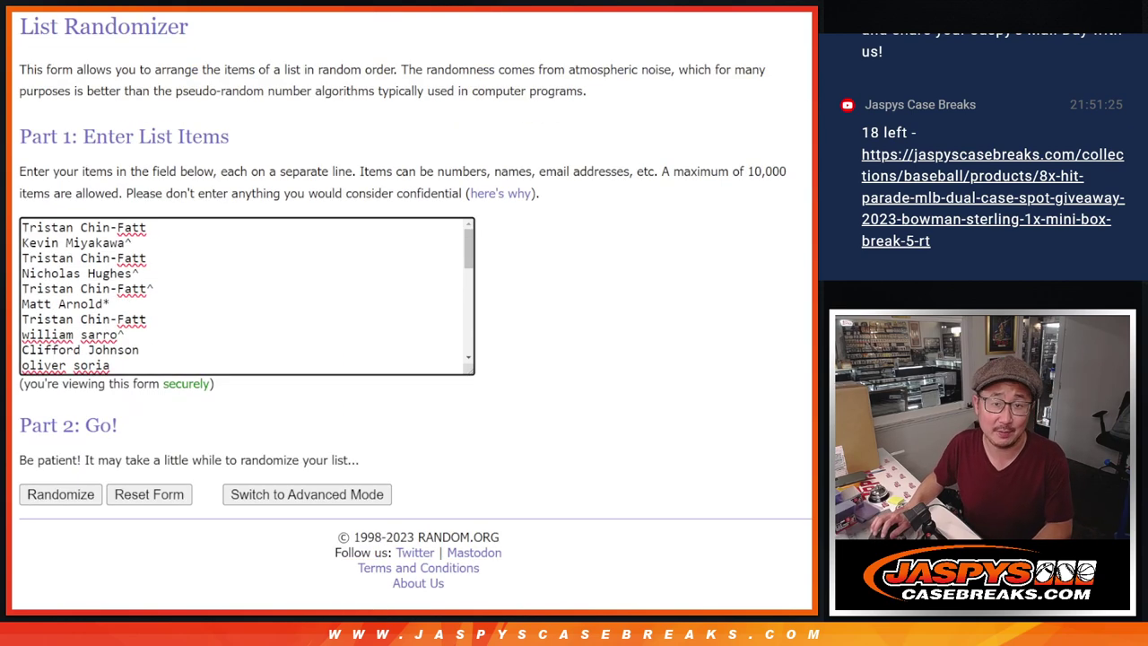
pyautogui.hotkey('ctrl', 'Tab')
pyautogui.click(166, 69)
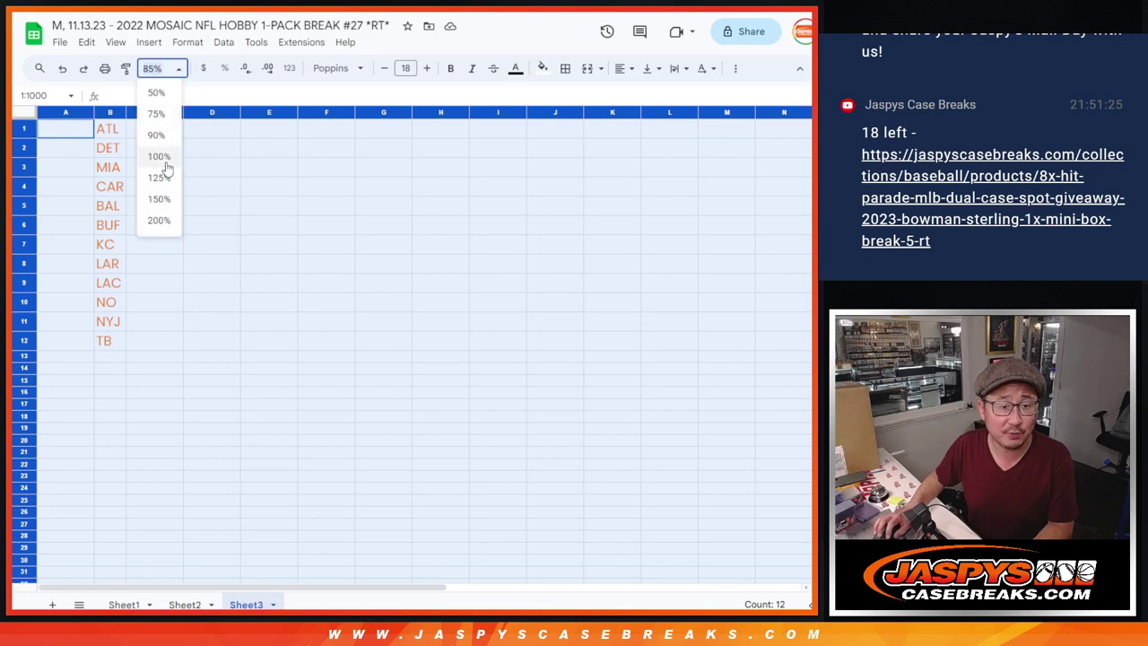
pyautogui.click(167, 175)
pyautogui.hotkey('ctrl', 'Tab')
pyautogui.hotkey('ctrl', 'Tab')
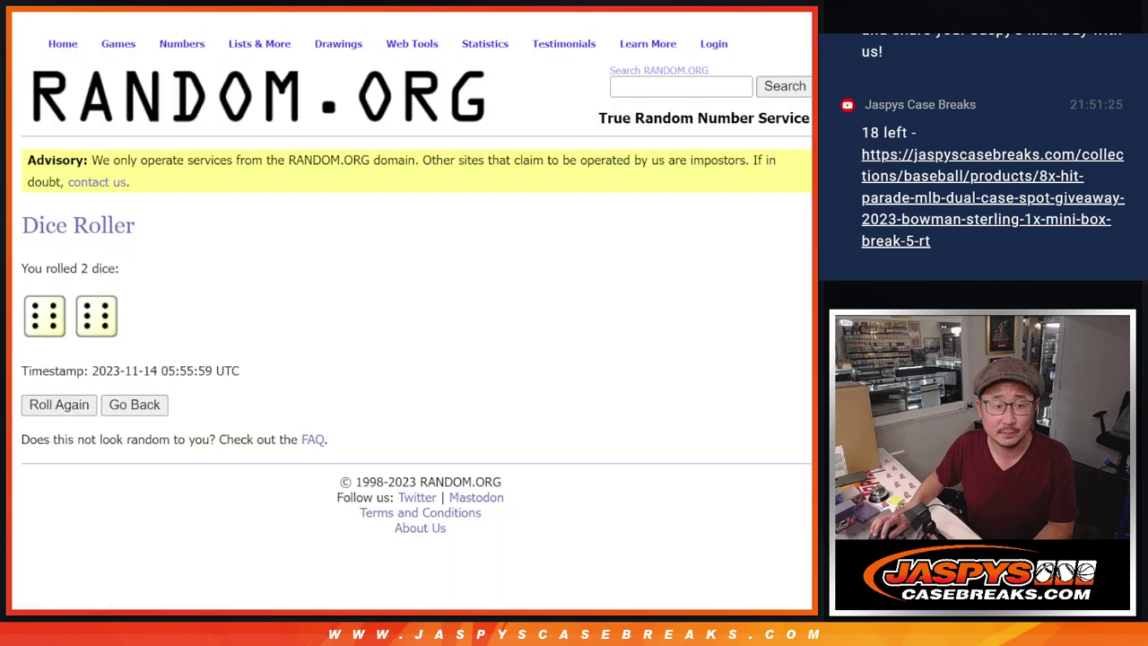
# - Shuffle the name list with Again! until it has been randomized 12 times
pyautogui.click(36, 494)
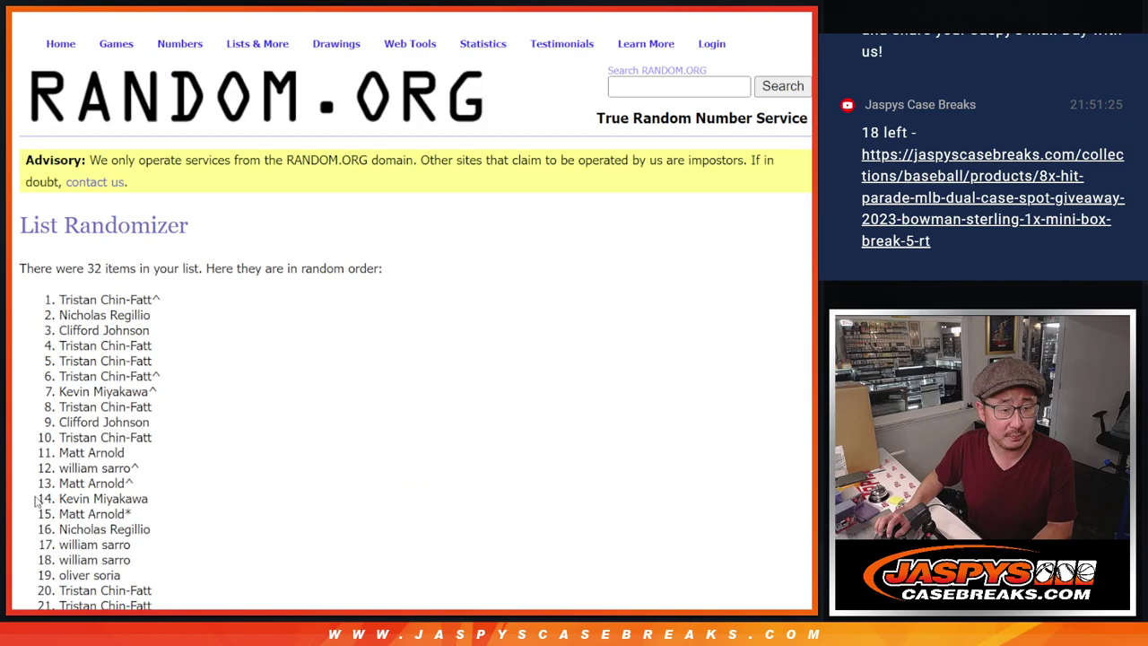
pyautogui.scroll(-4, 40, 494)
pyautogui.click(41, 496)
pyautogui.click(40, 495)
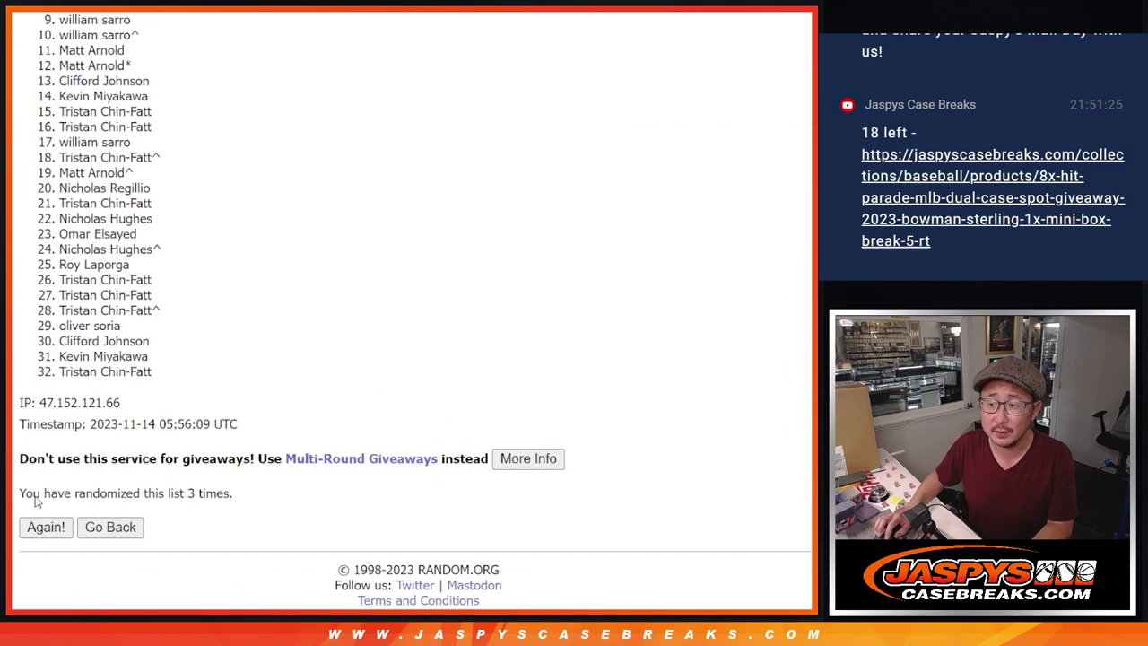
pyautogui.click(40, 495)
pyautogui.click(37, 500)
pyautogui.click(36, 500)
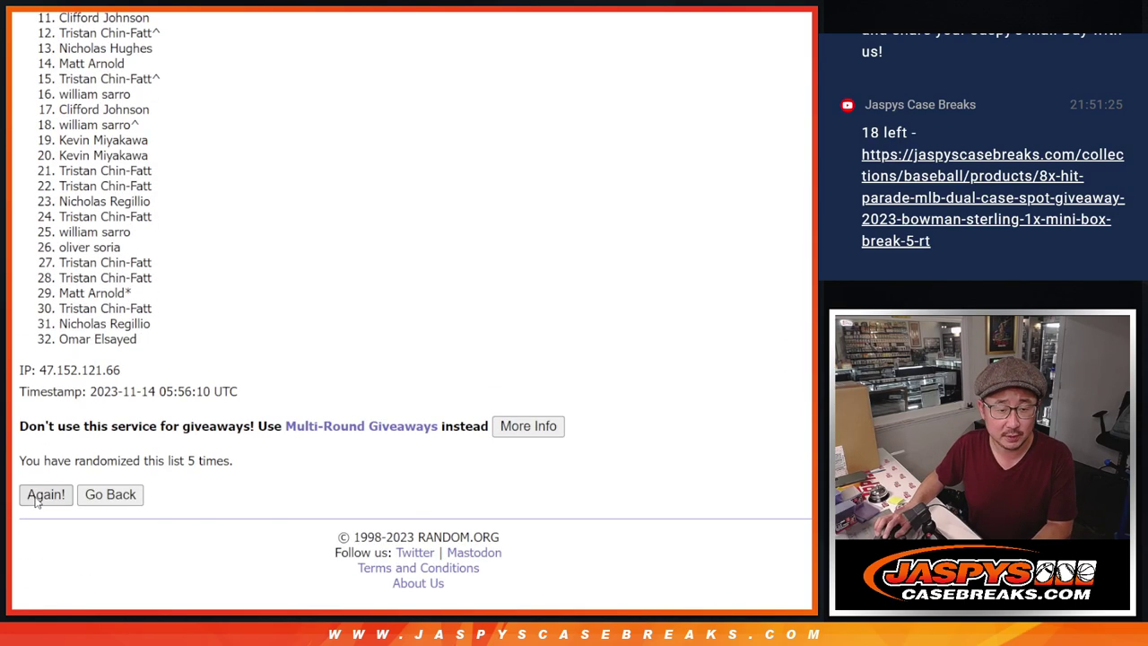
pyautogui.click(37, 499)
pyautogui.click(37, 499)
pyautogui.click(37, 499)
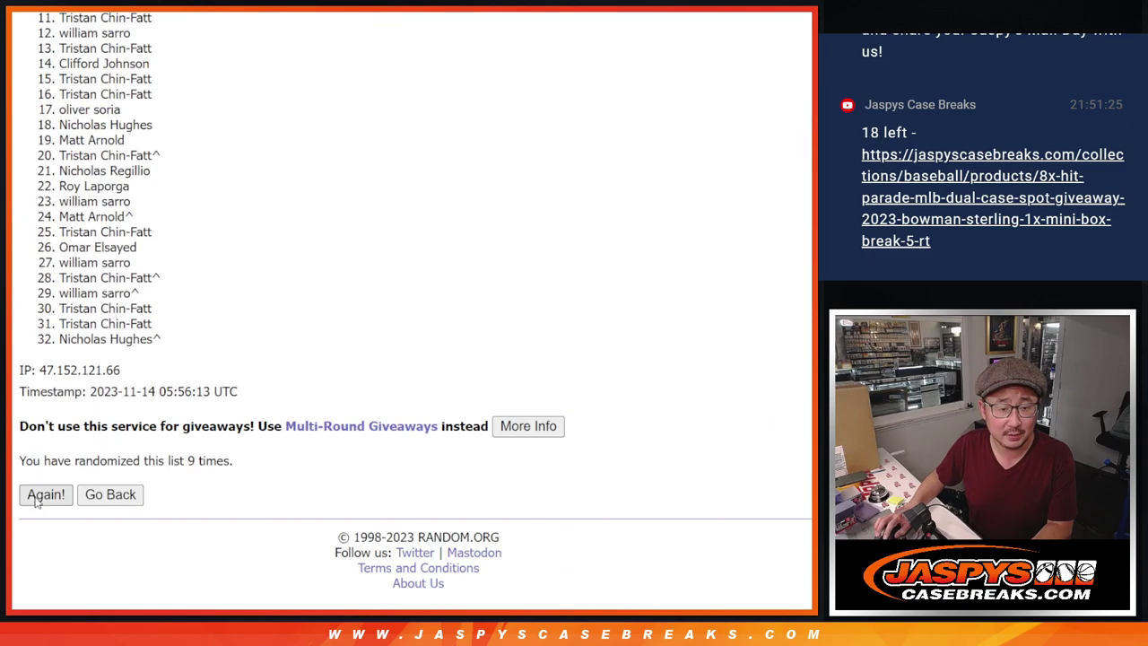
pyautogui.click(37, 499)
pyautogui.click(37, 499)
pyautogui.click(37, 498)
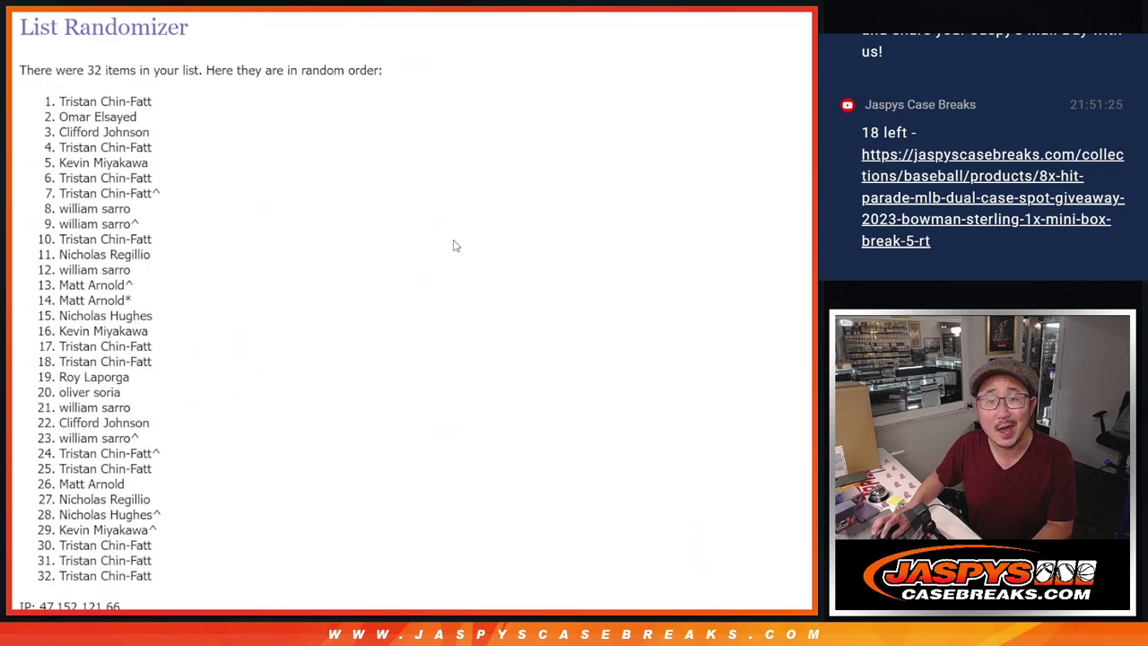
# - Select the top 12 names, lines 1–12, of the shuffled list
pyautogui.scroll(-3, 455, 246)
pyautogui.moveTo(57, 49); pyautogui.dragTo(232, 345)
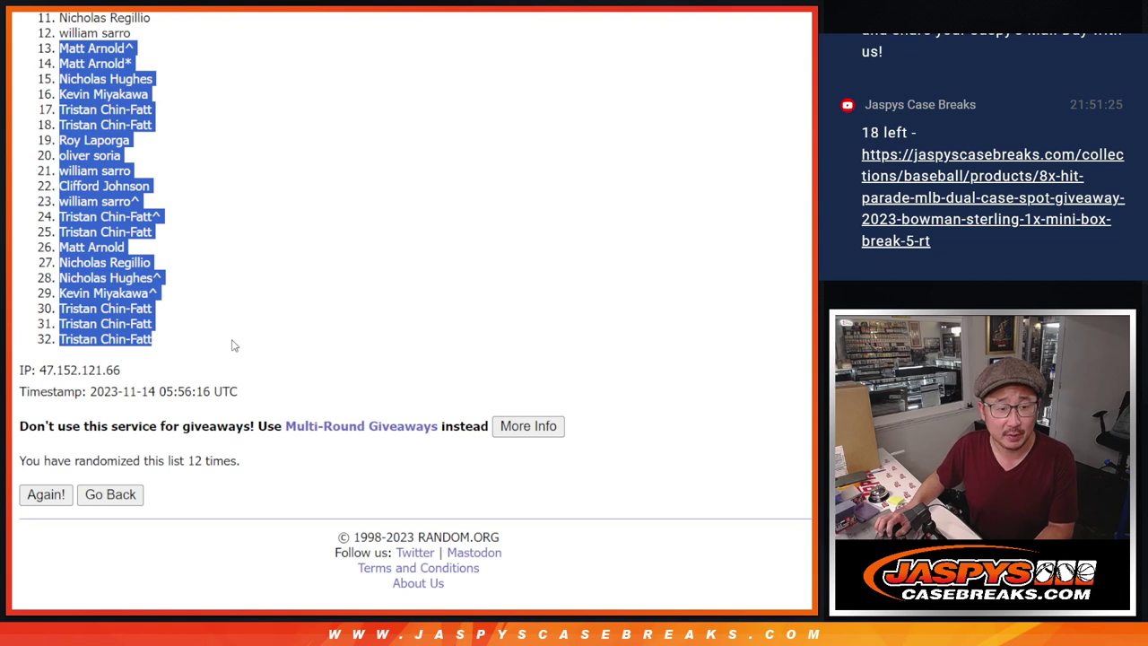
pyautogui.click(233, 346)
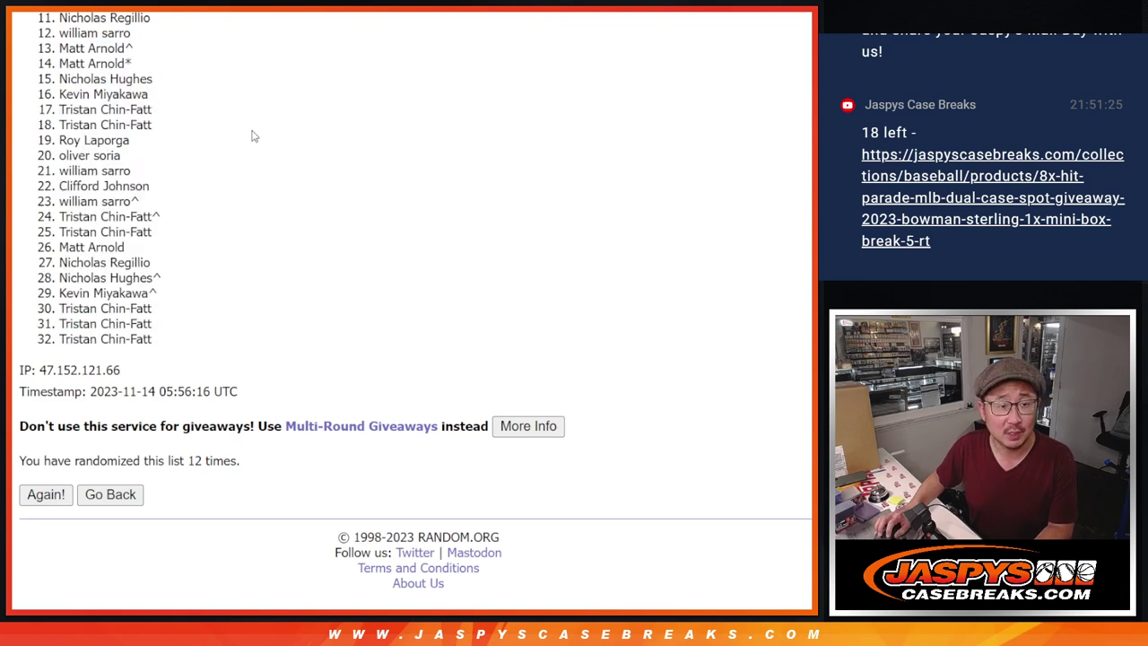
pyautogui.moveTo(51, 36); pyautogui.dragTo(155, 36)
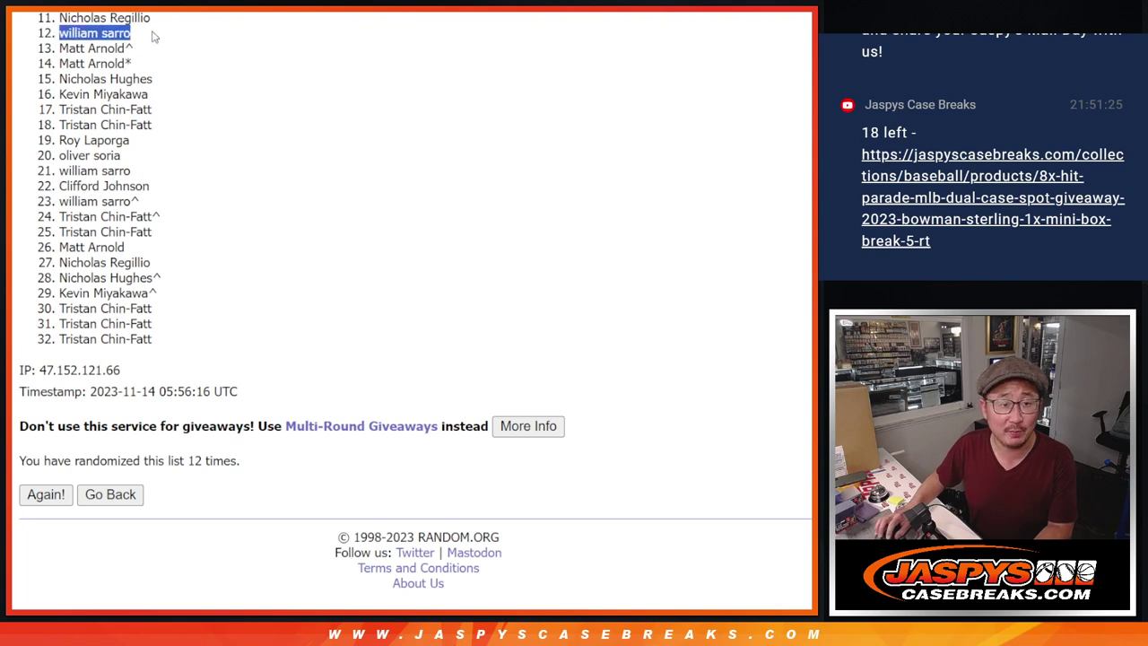
pyautogui.click(151, 33)
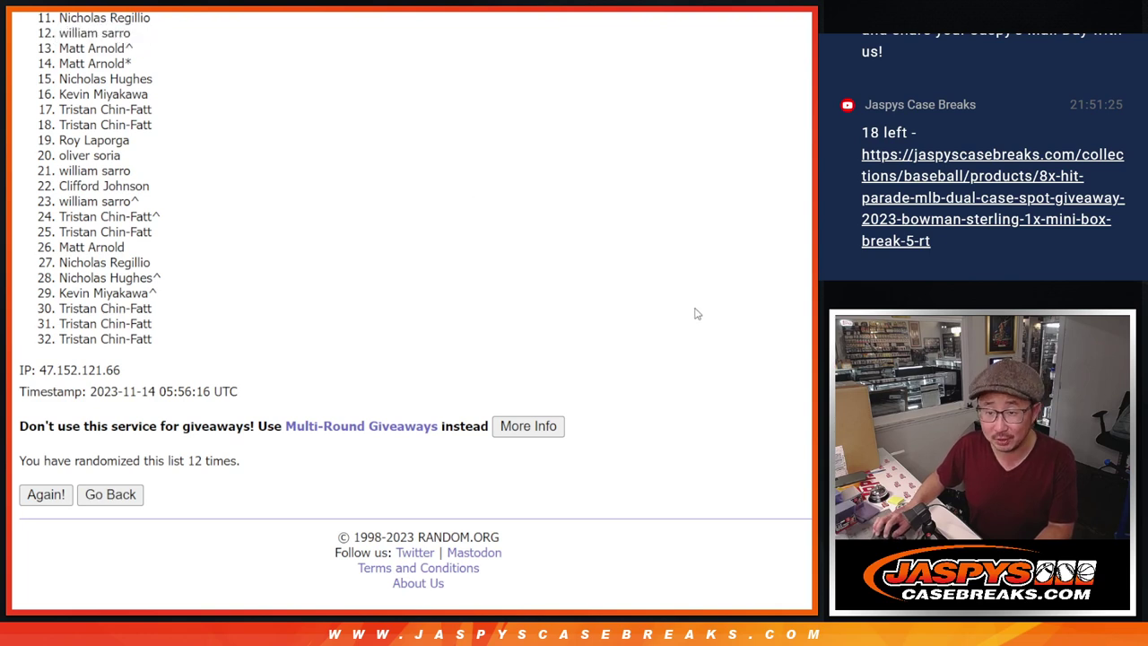
pyautogui.scroll(2, 413, 314)
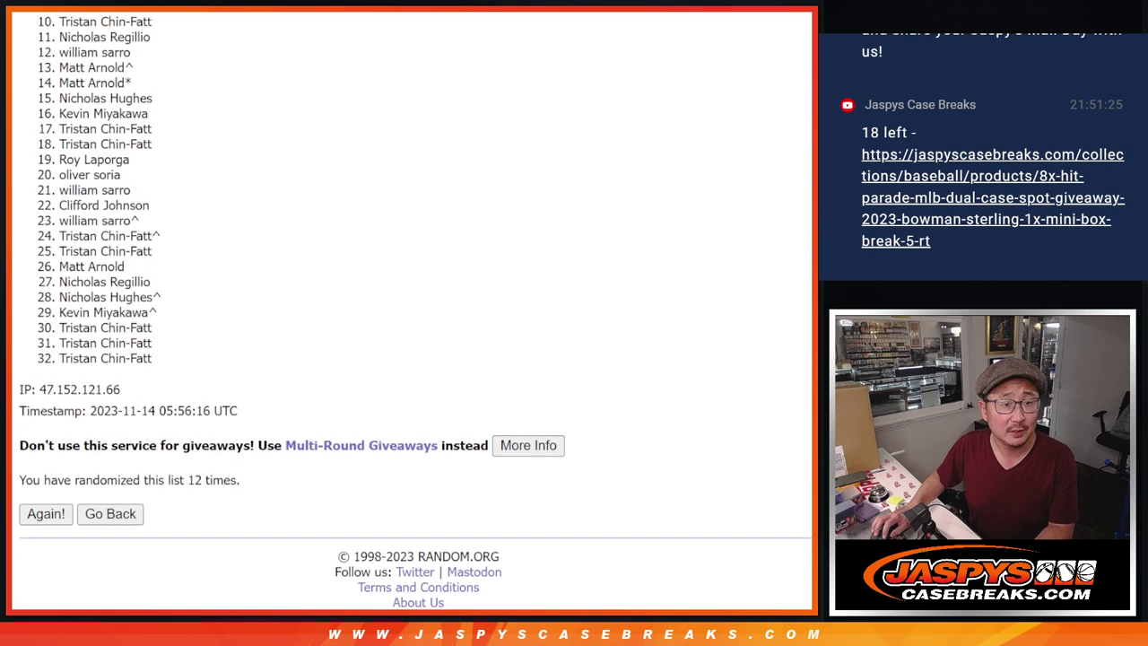
pyautogui.scroll(3, 413, 314)
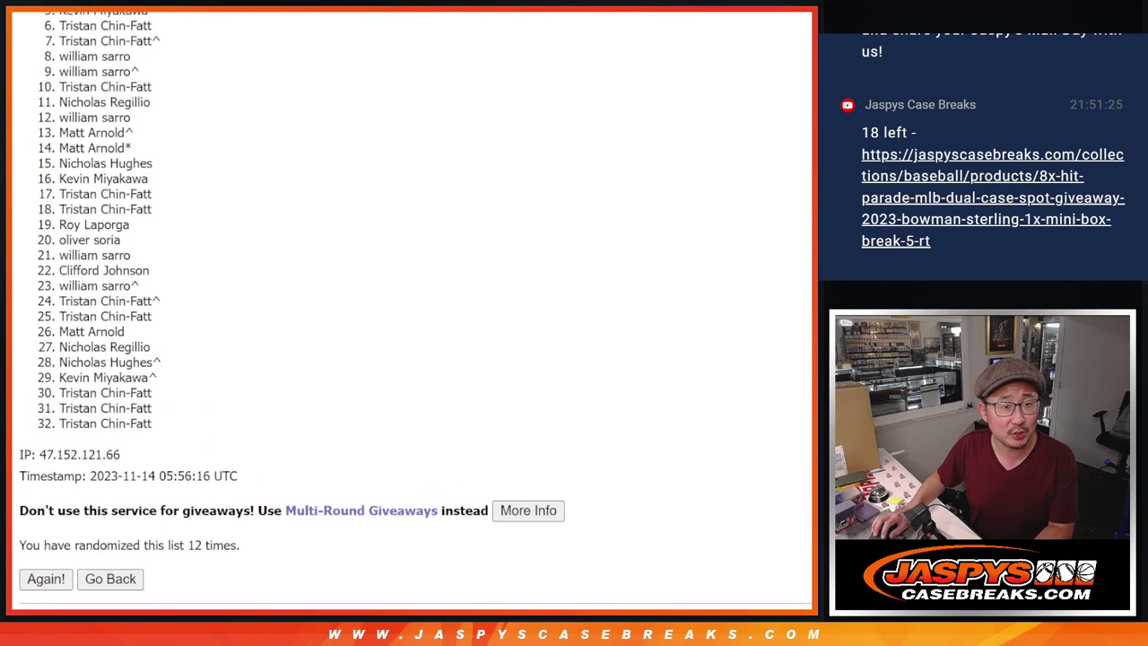
pyautogui.scroll(2, 581, 153)
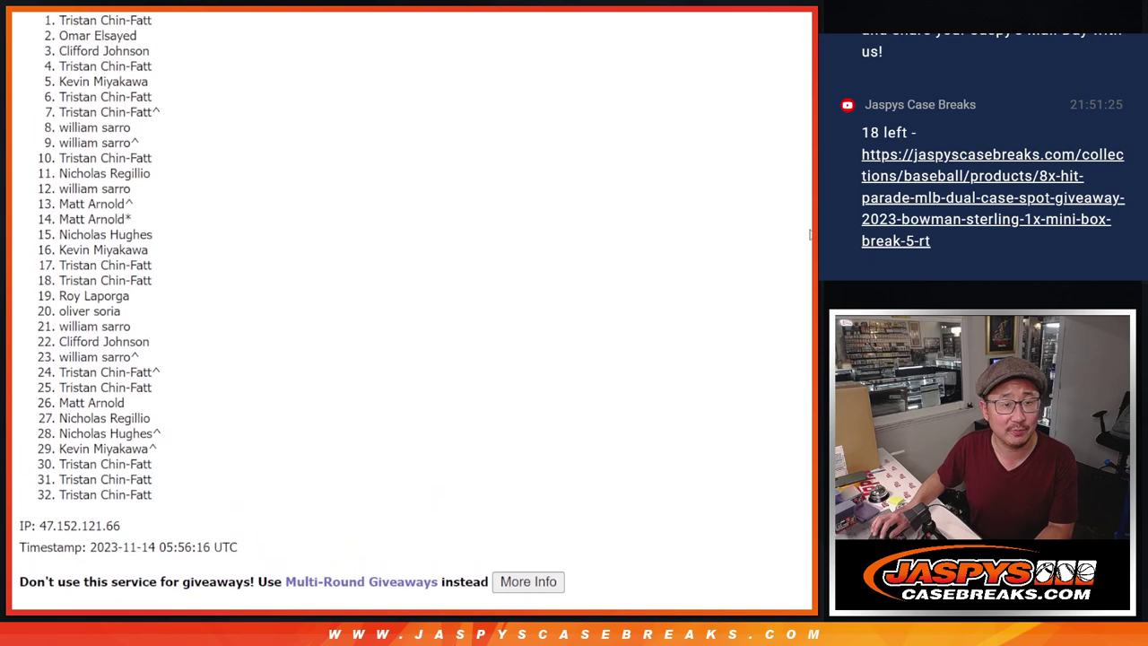
pyautogui.moveTo(59, 42); pyautogui.dragTo(161, 209)
pyautogui.scroll(-3, 200, 233)
pyautogui.scroll(3, 197, 230)
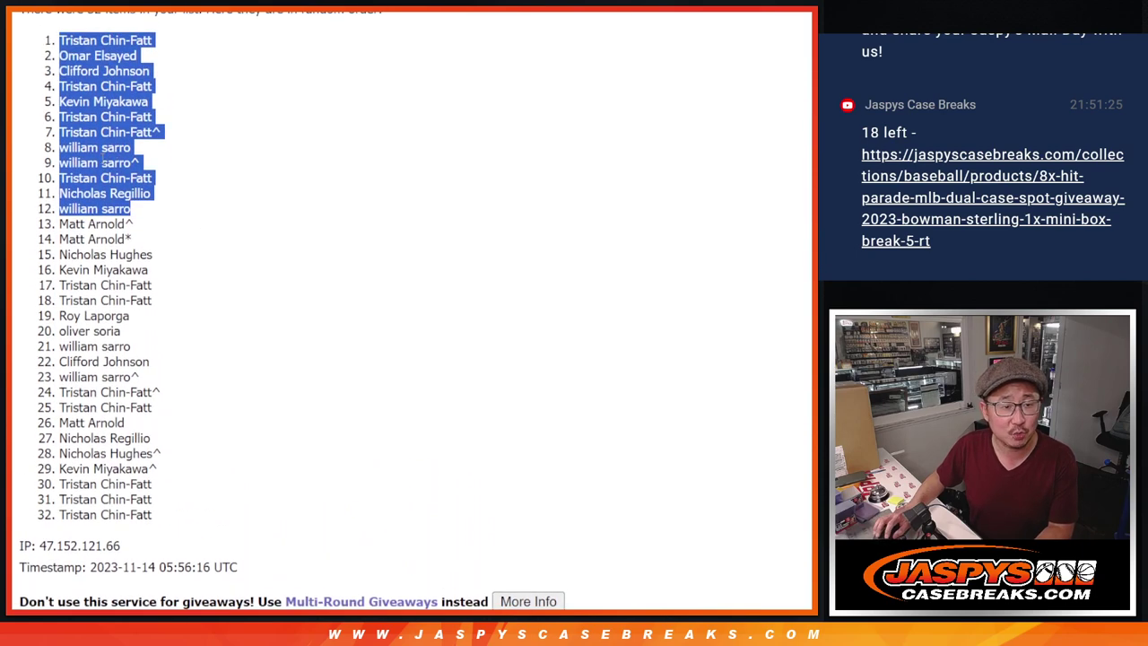
# - Paste the twelve names into Sheet3 A1, set them to size 18, and auto-fit column A
pyautogui.hotkey('ctrl', 'Tab')
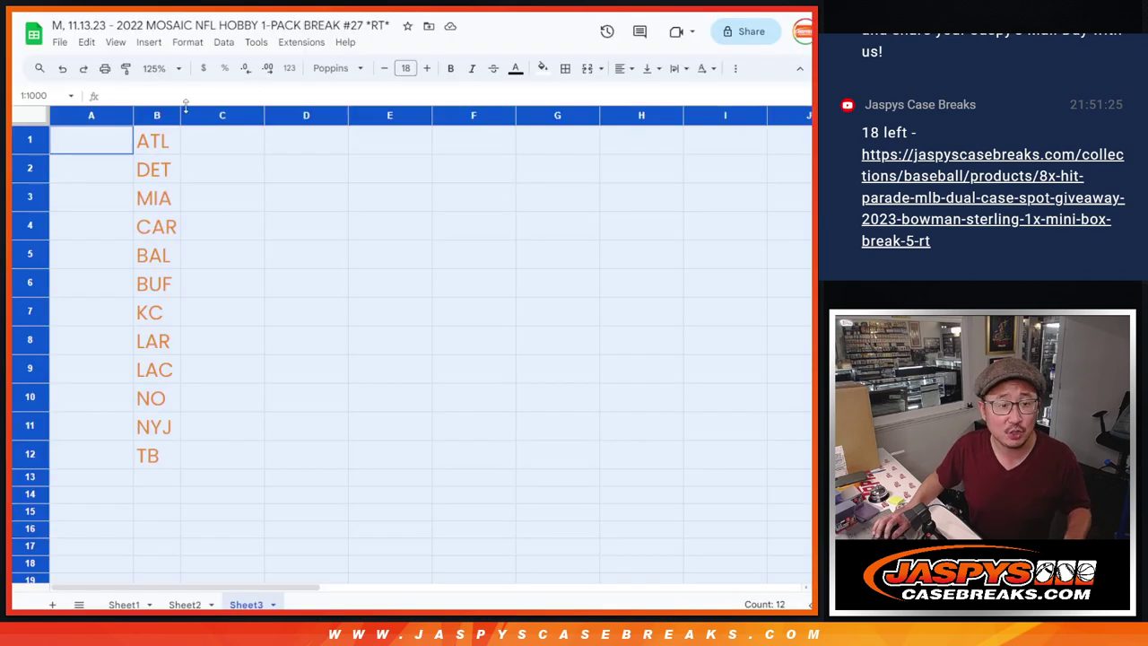
pyautogui.click(122, 144)
pyautogui.hotkey('ctrl', 'v')
pyautogui.click(337, 68)
pyautogui.click(368, 203)
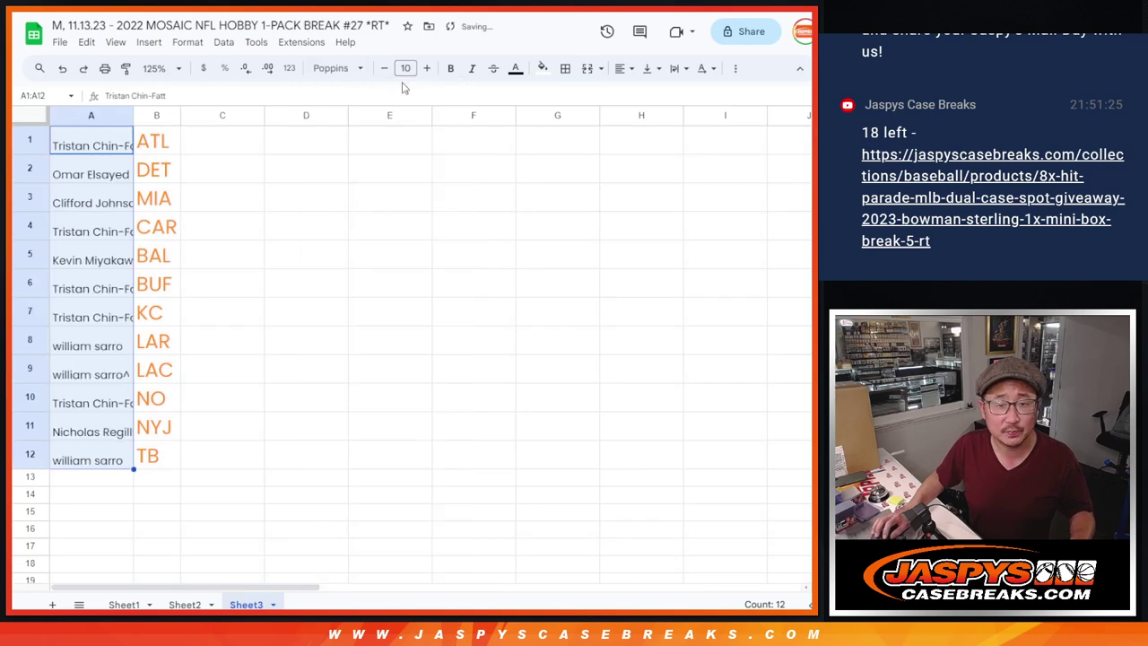
pyautogui.click(405, 69)
pyautogui.click(406, 261)
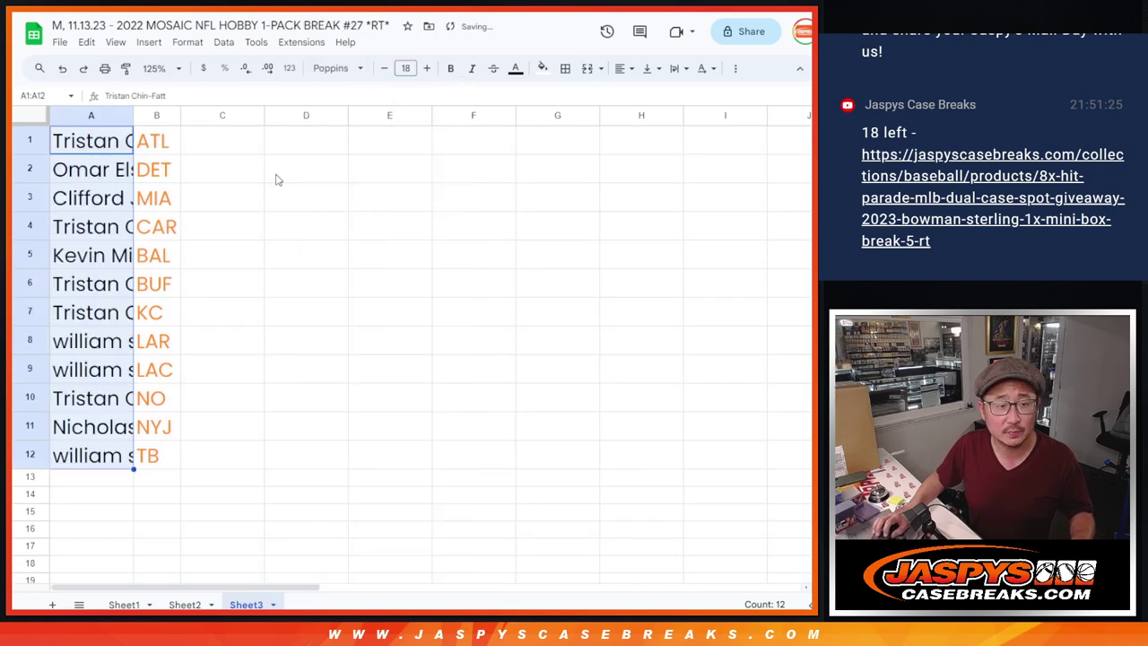
pyautogui.doubleClick(132, 114)
# - Step down through the pasted names to check them against the team codes
pyautogui.press('Down')
pyautogui.press('Down')
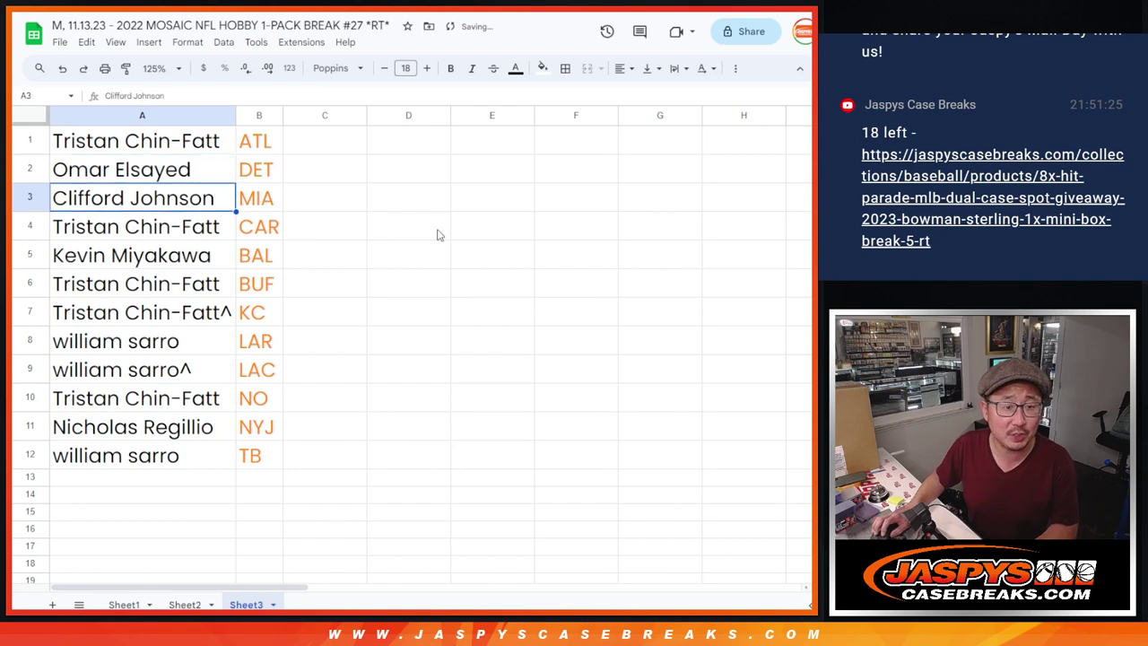
pyautogui.press('Down')
pyautogui.press('Down')
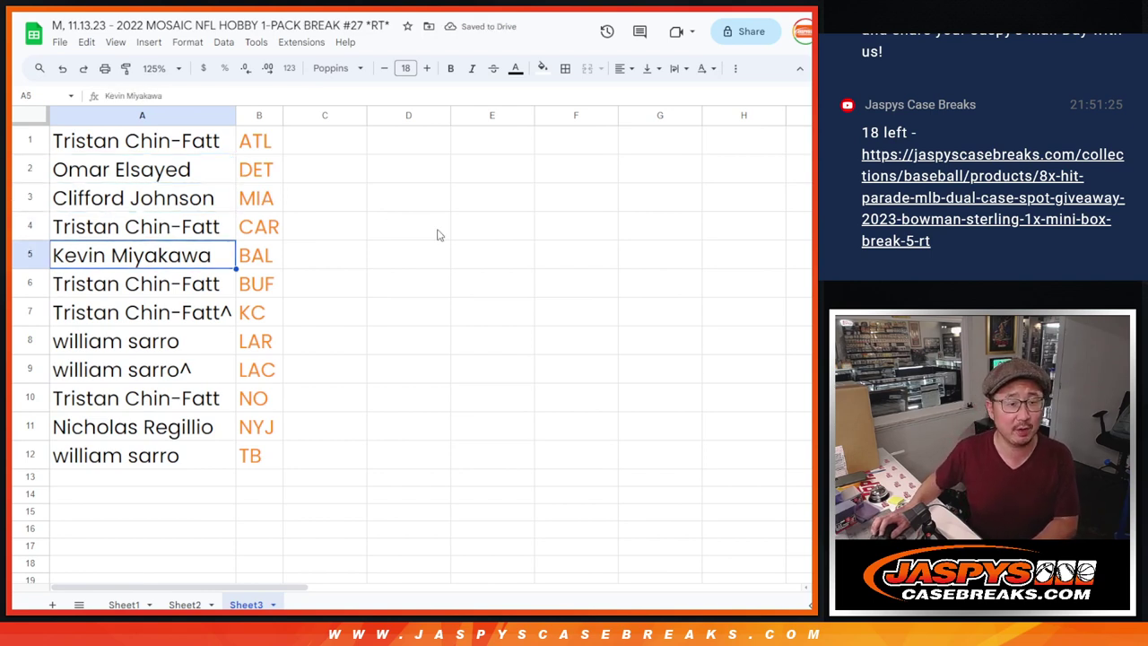
pyautogui.press('Down')
pyautogui.press('Down')
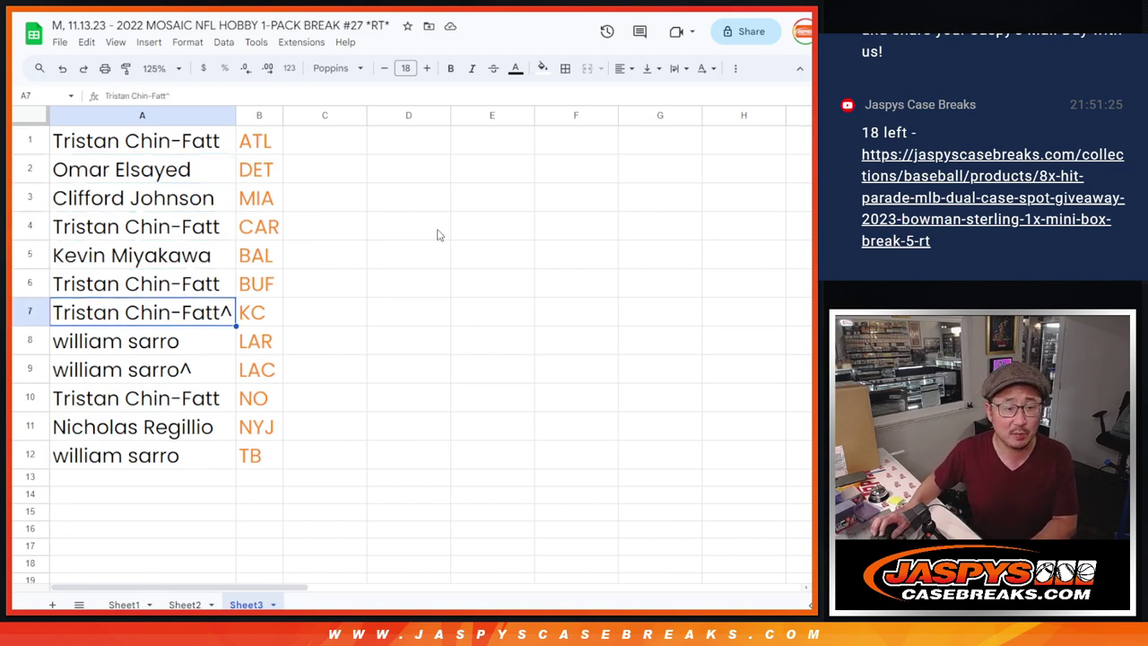
pyautogui.press('Down')
pyautogui.press('Down')
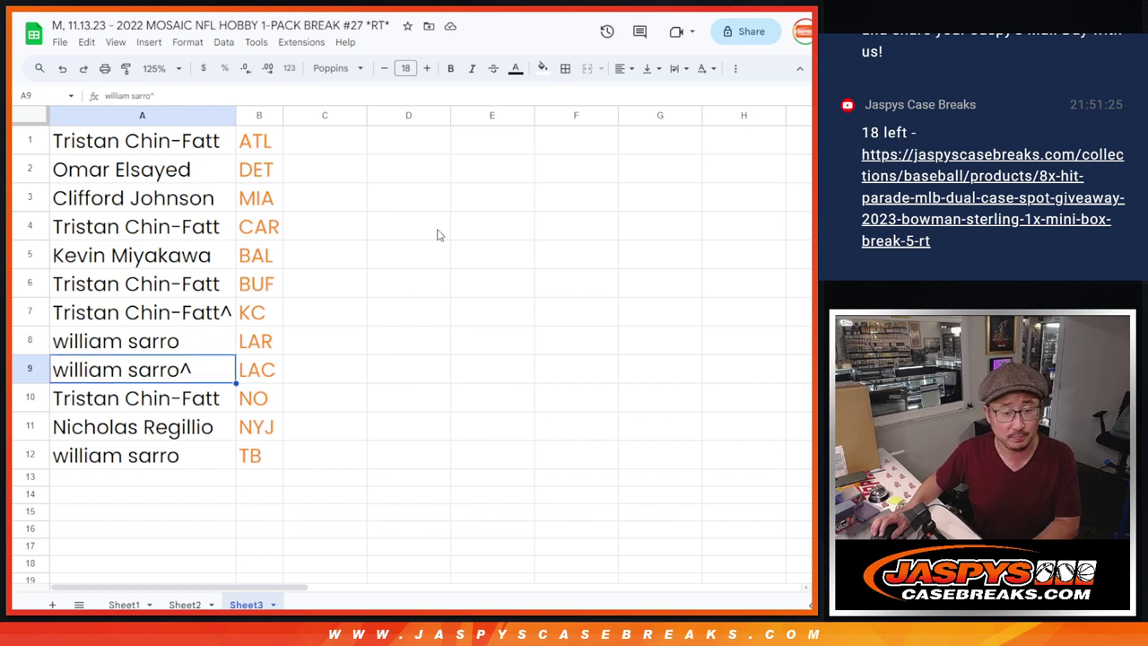
pyautogui.press('Down')
pyautogui.press('Down')
pyautogui.press('Down')
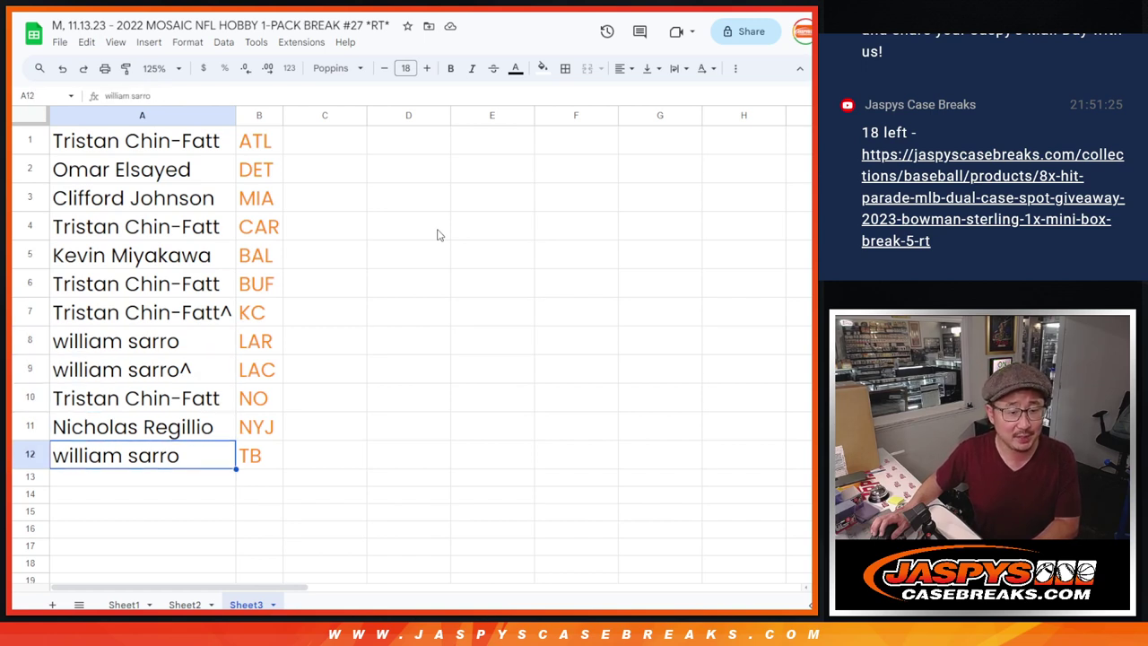
pyautogui.press('Down')
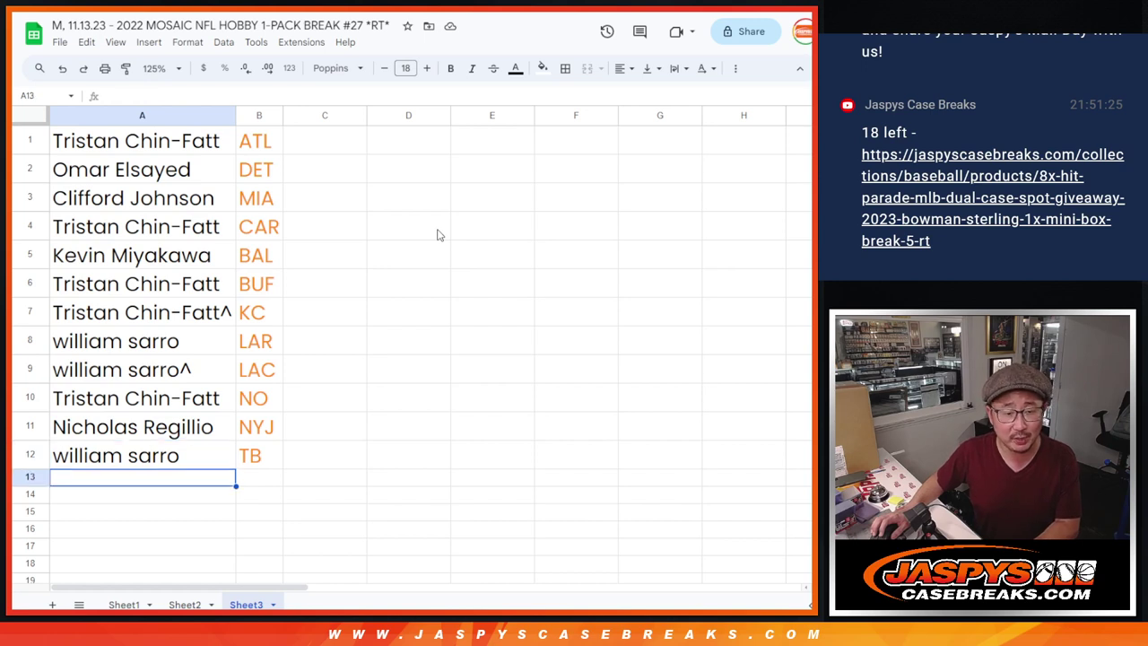
# - Append '/mosaic27' to the first name in A1 and auto-fit column A to show it
pyautogui.click(187, 139)
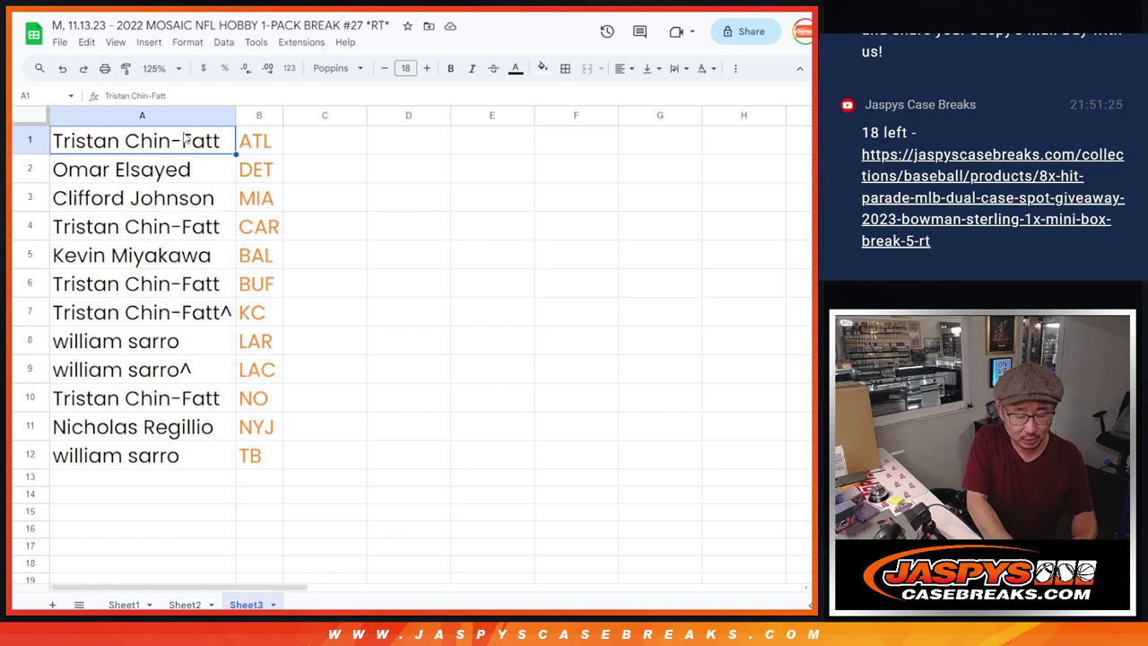
pyautogui.doubleClick(183, 139)
pyautogui.write('/mosac')
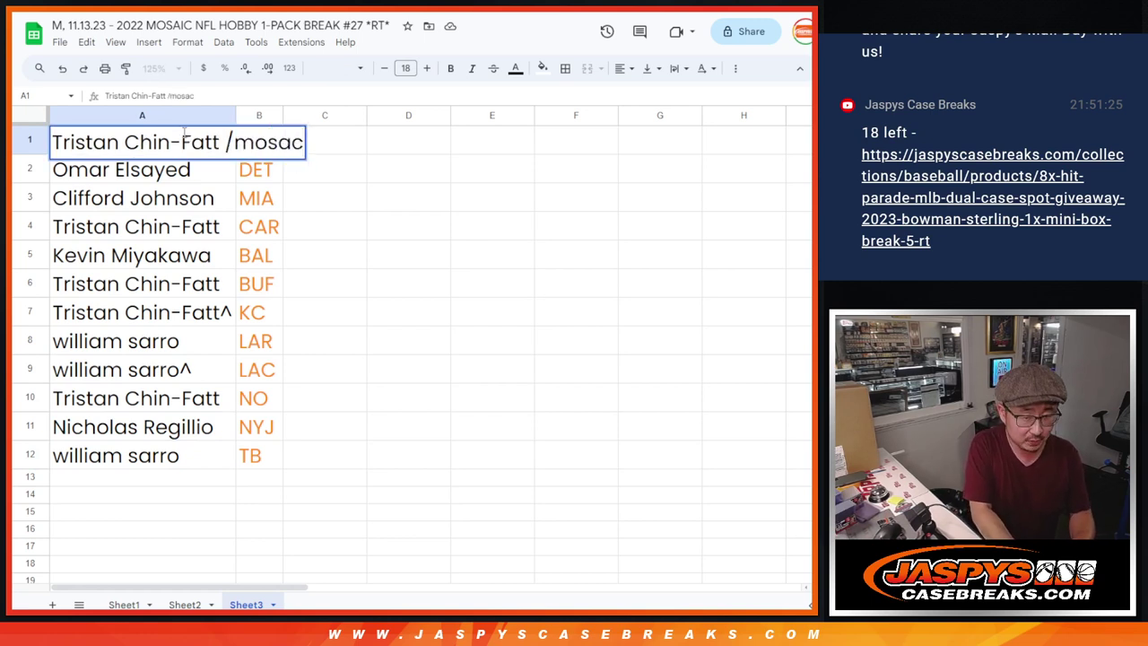
pyautogui.press('BackSpace')
pyautogui.press('BackSpace')
pyautogui.press('BackSpace')
pyautogui.write('saic')
pyautogui.press('Return')
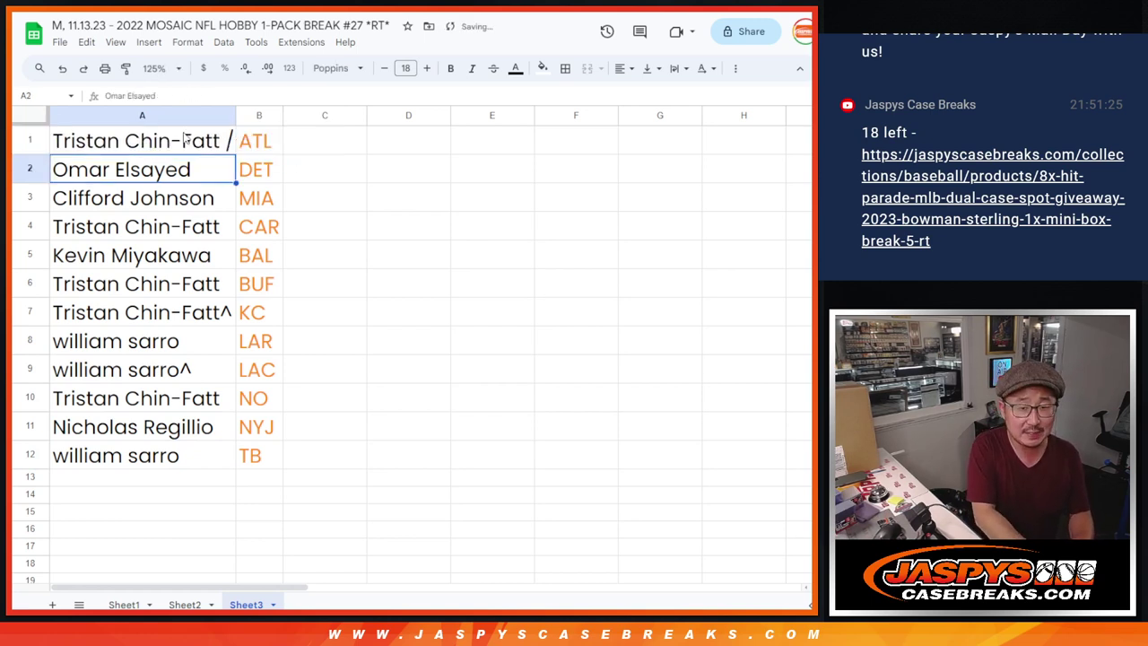
pyautogui.doubleClick(235, 114)
pyautogui.click(269, 146)
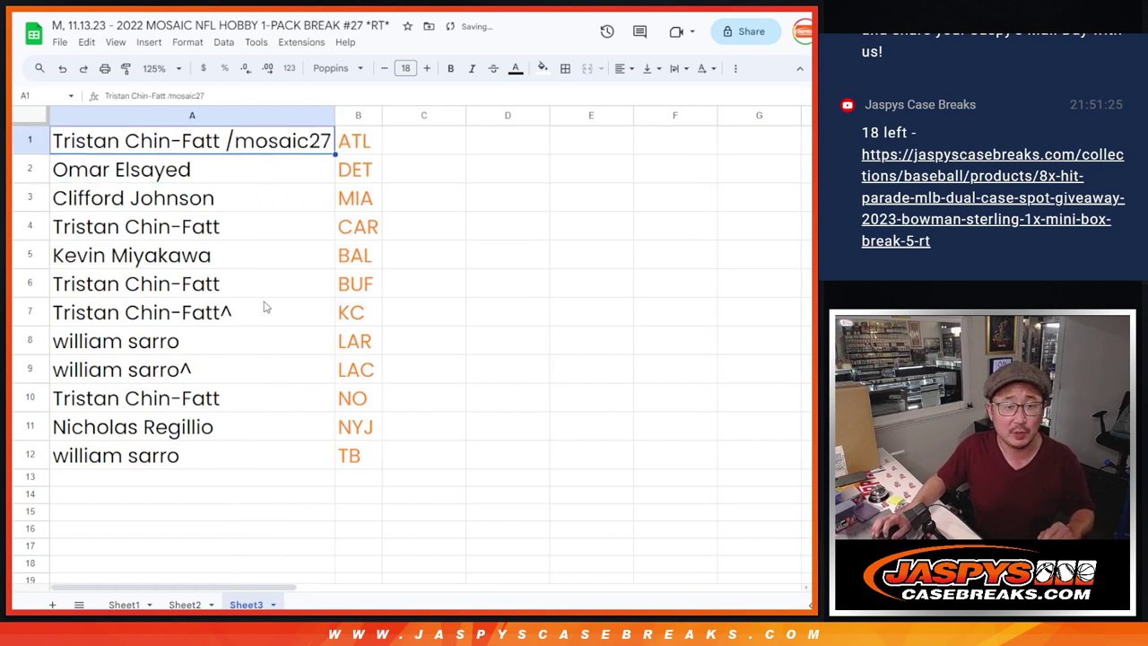